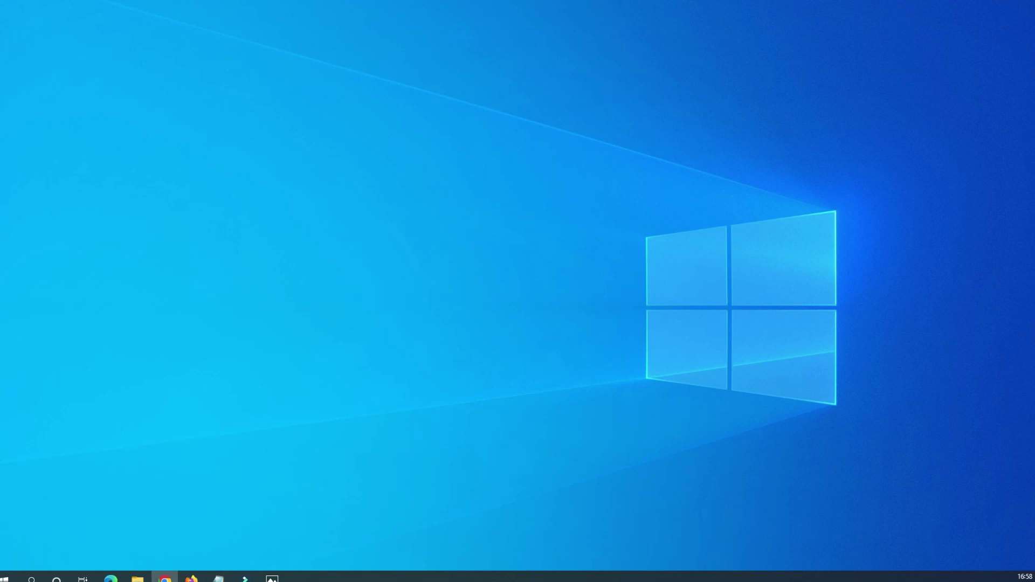
Open Firefox and load the router's login page at 192.168.0.1
click(192, 578)
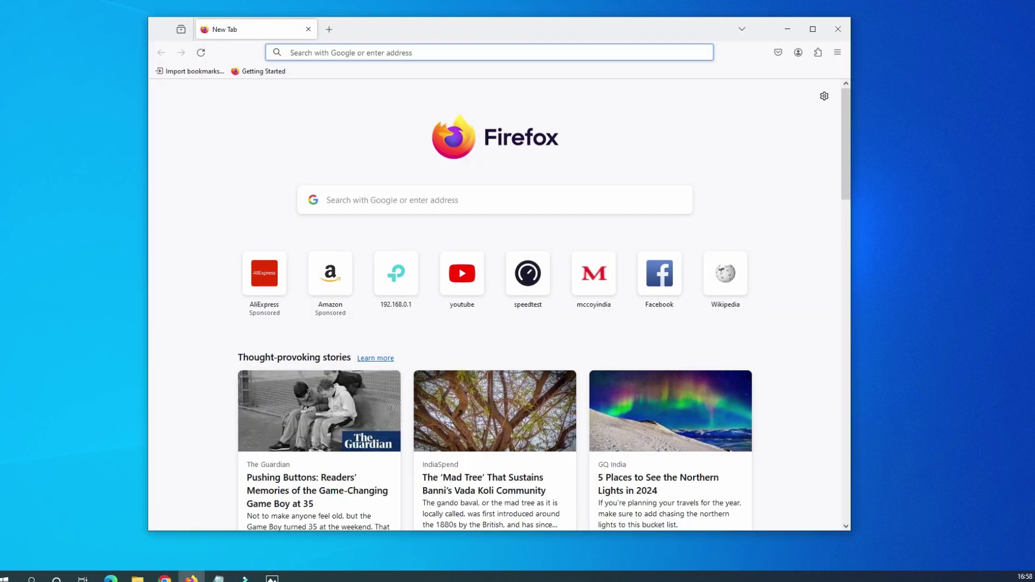
click(215, 36)
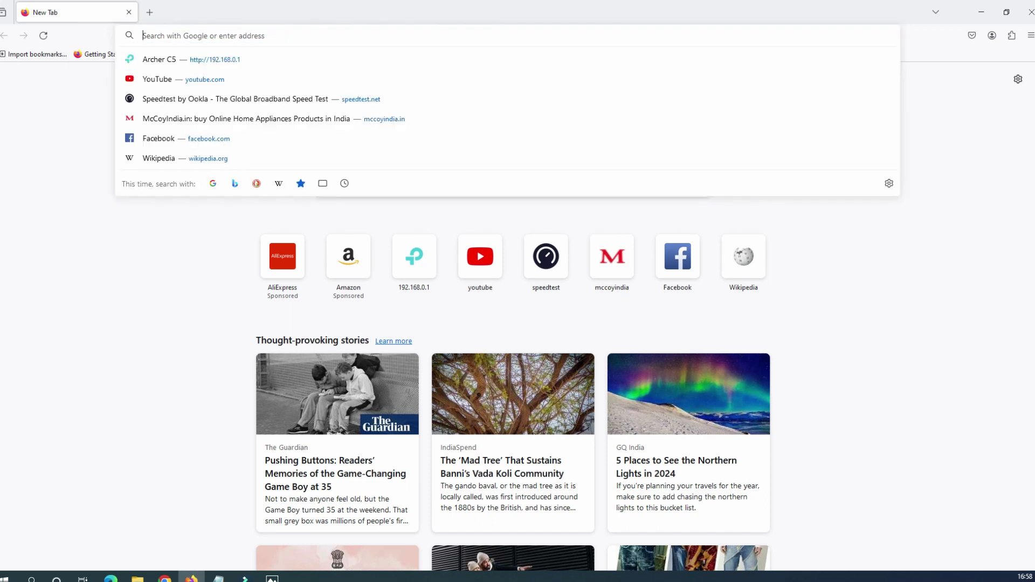
text(192.16)
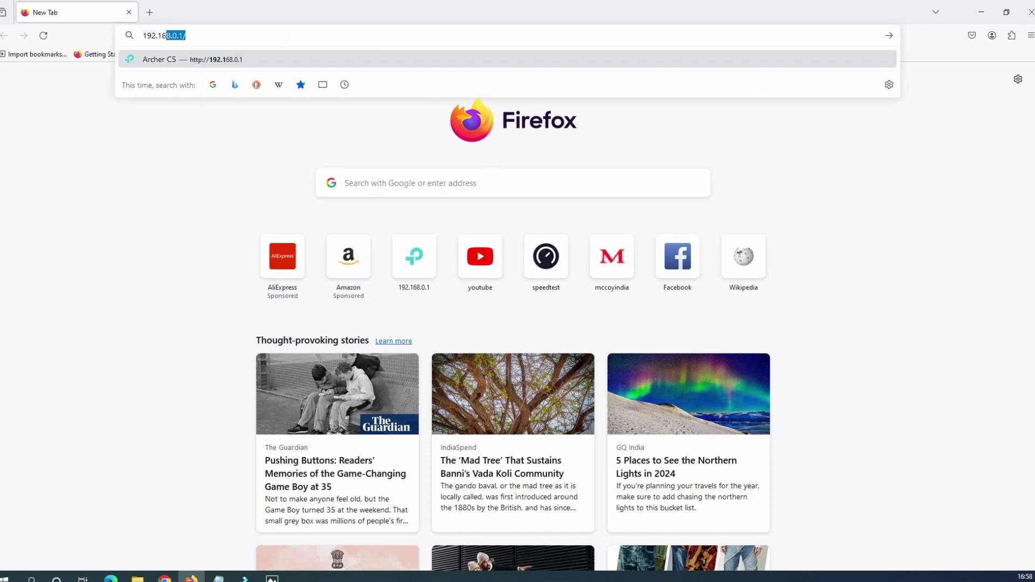
text(8.0.12)
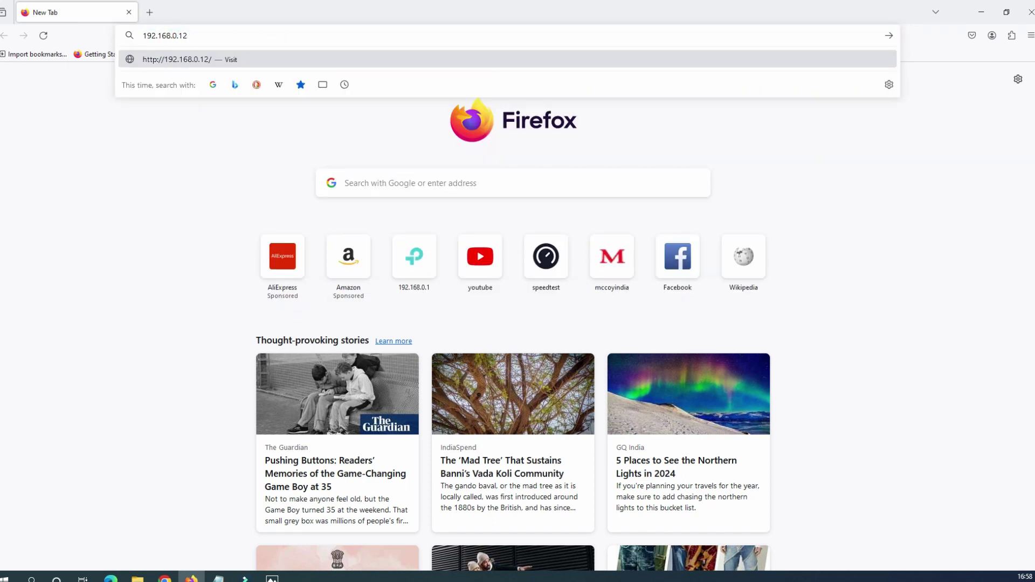
key(BackSpace)
key(Return)
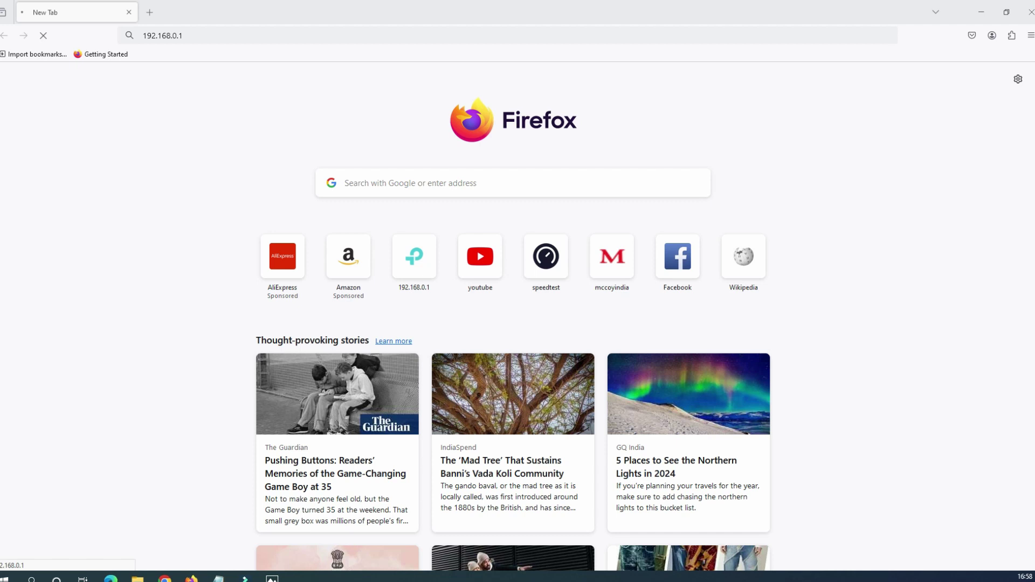
click(172, 36)
click(648, 302)
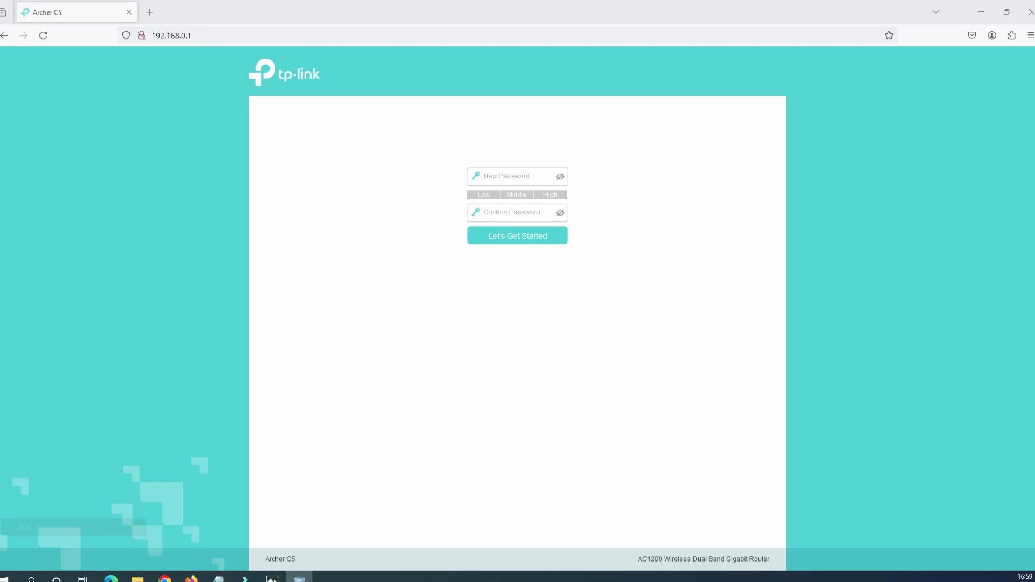
Open Command Prompt and run ipconfig to check the Wi-Fi adapter's IPv4 address and default gateway
key(super+r)
text(cmd)
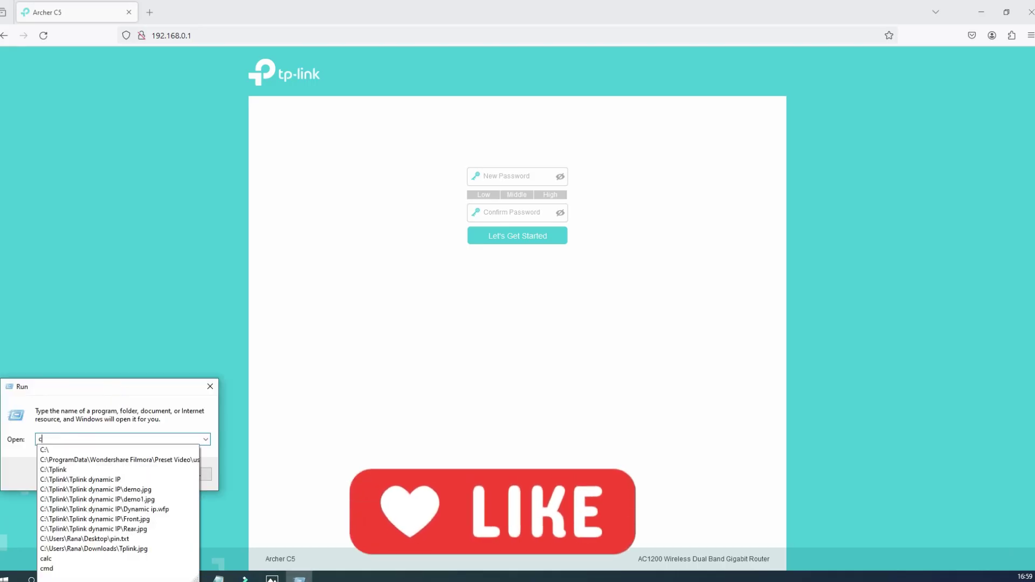
key(Return)
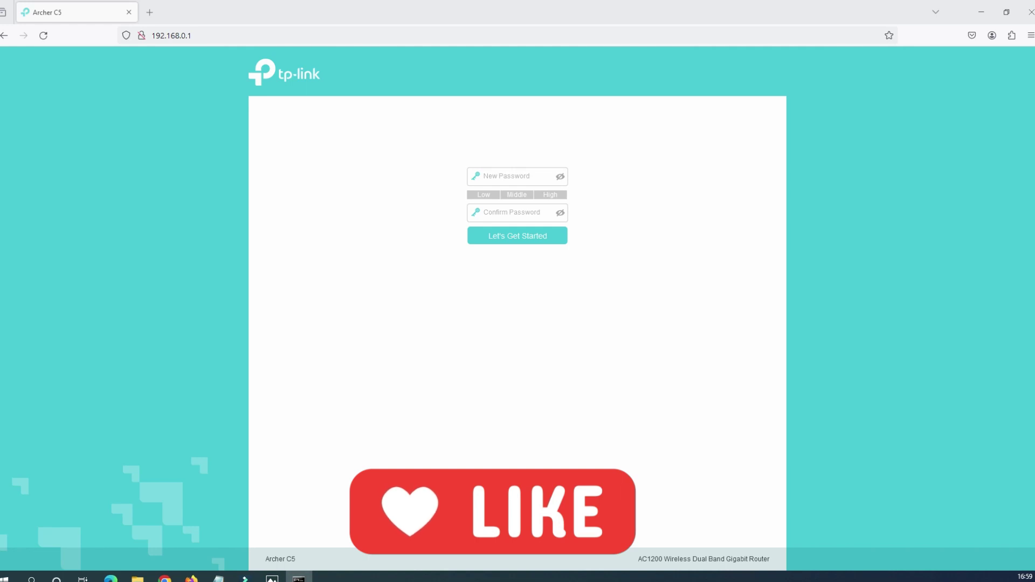
drag(483, 213, 472, 271)
click(389, 305)
key(Escape)
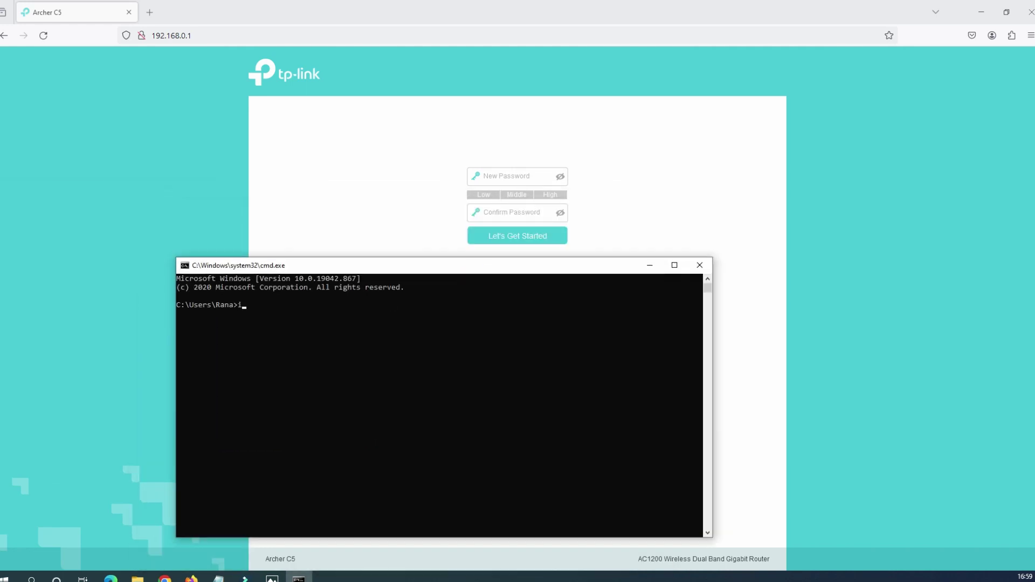
text(ipconfig)
key(Return)
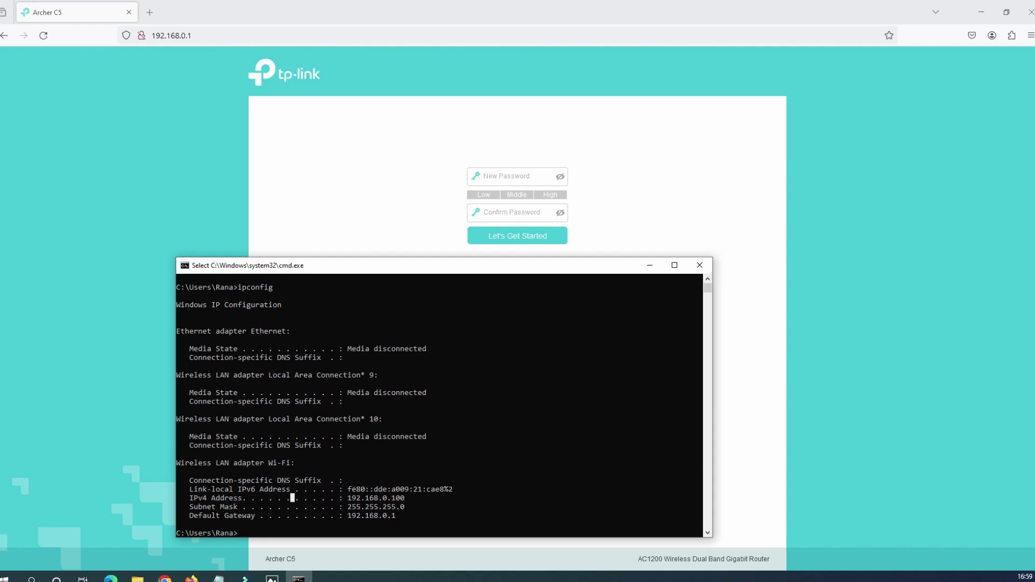
drag(409, 498, 339, 498)
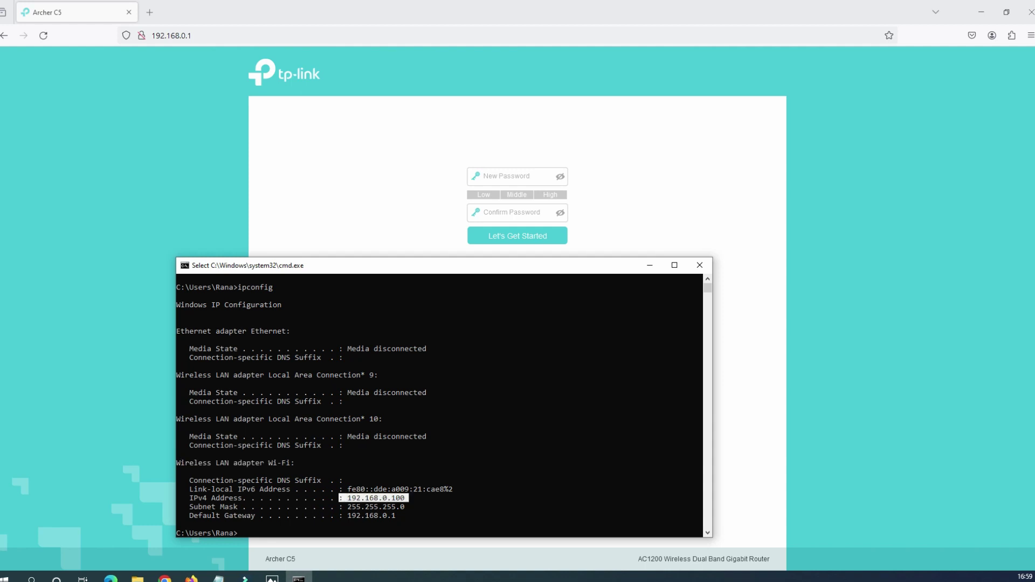
drag(396, 516, 189, 515)
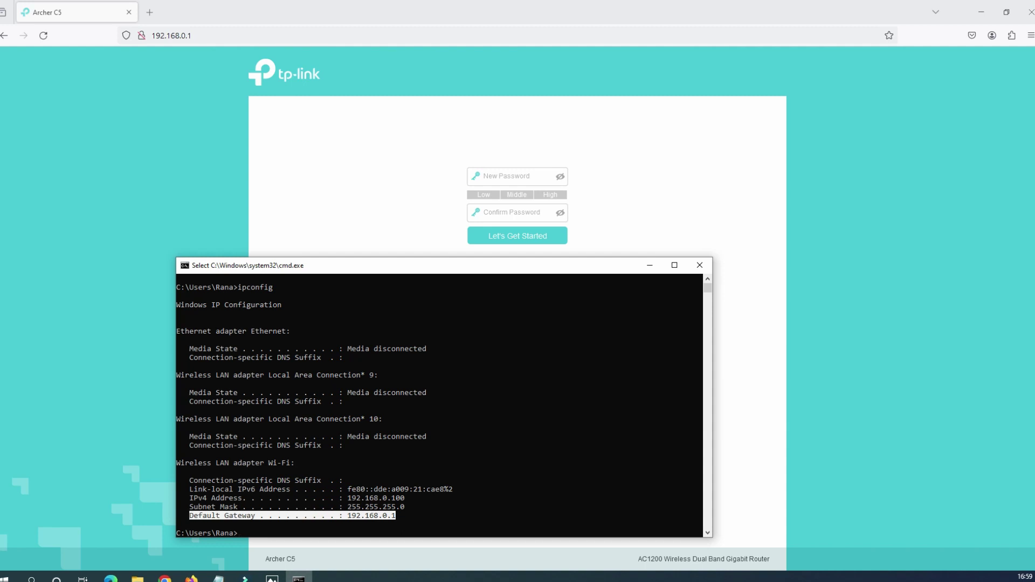
Back in Firefox, enter and confirm a new router login password and start the setup
click(512, 176)
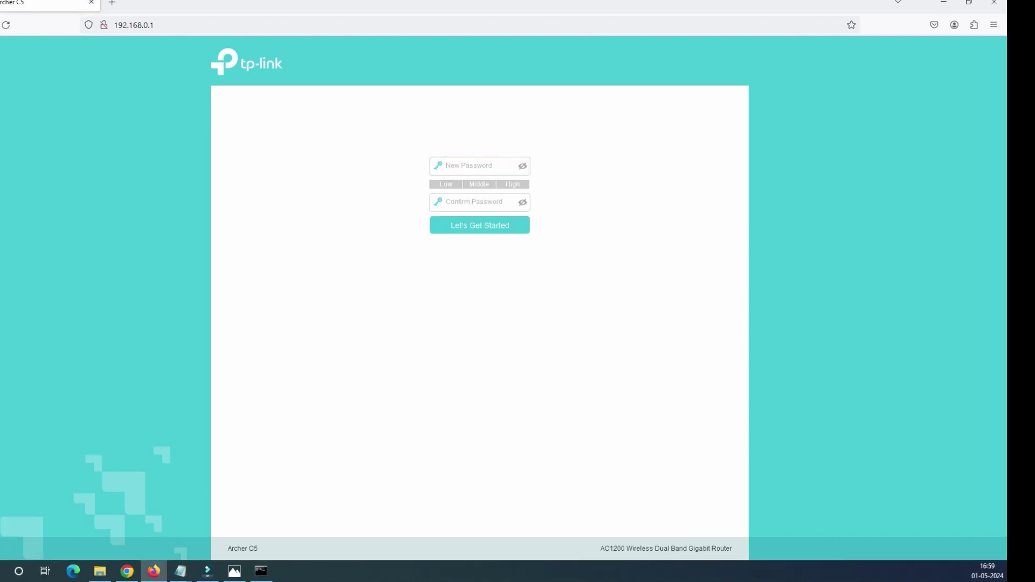
click(475, 166)
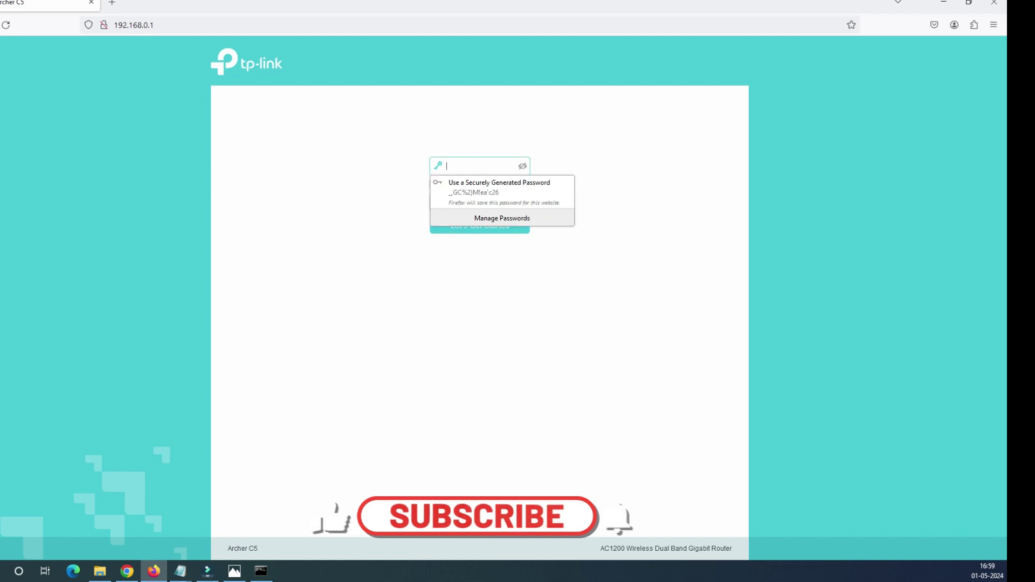
text(•••••••••)
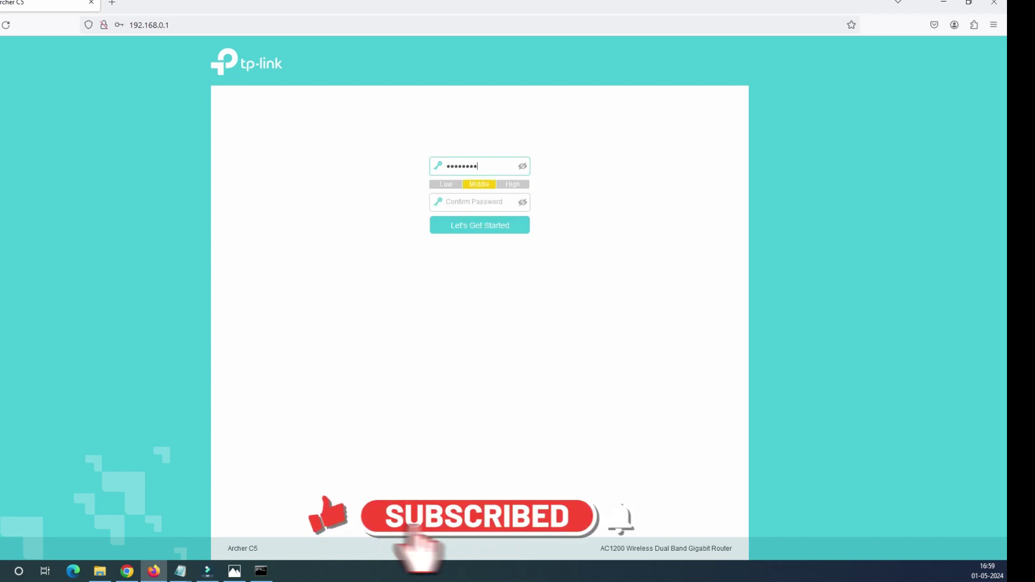
key(Tab)
text(•••)
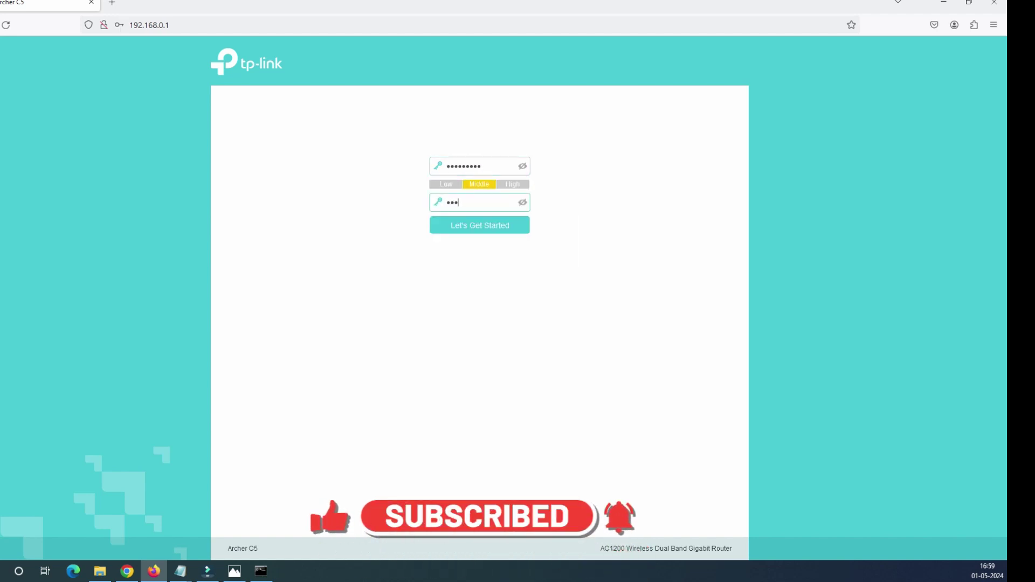
text(••••••)
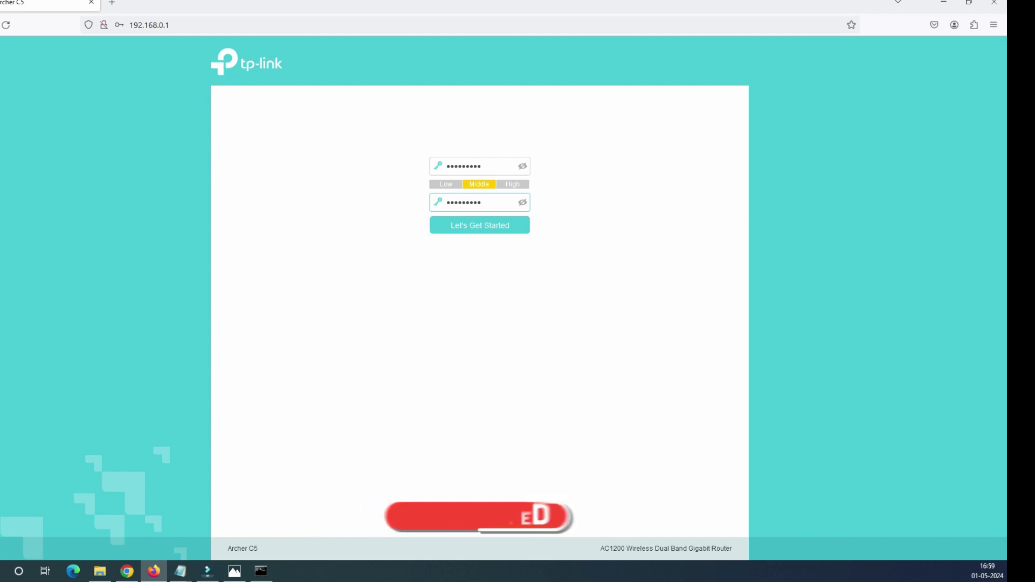
key(Tab)
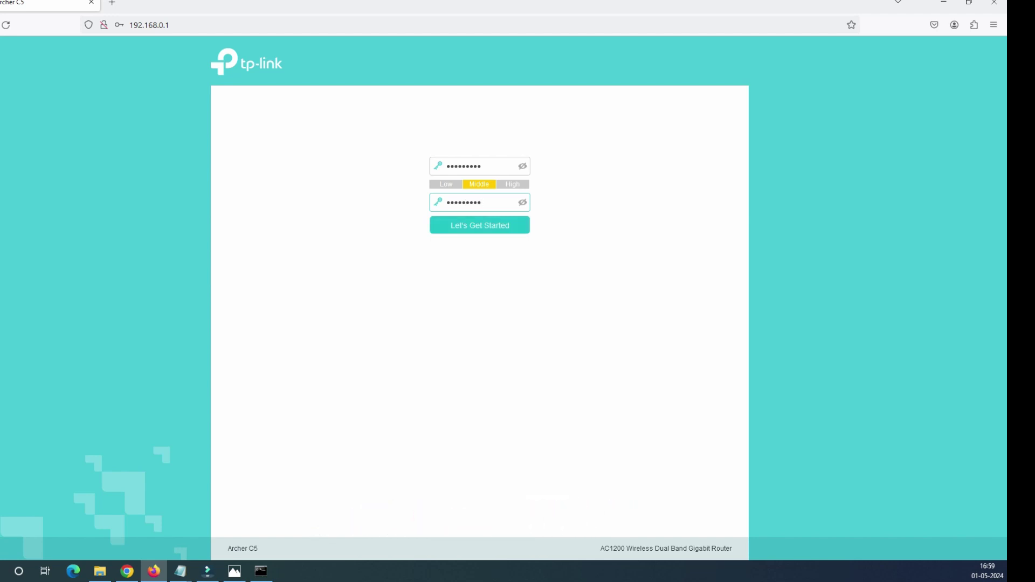
key(Return)
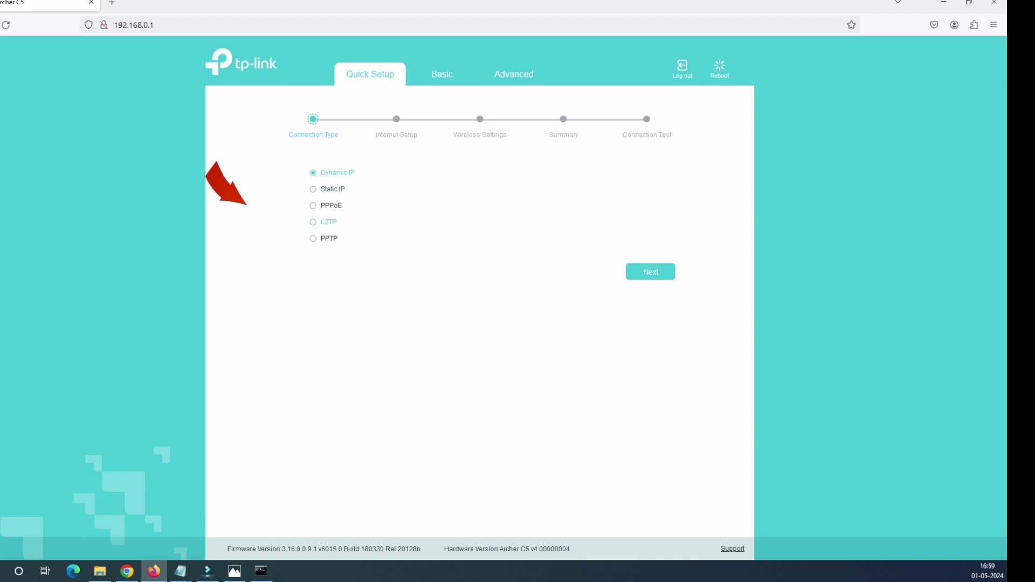
Choose Static IP as the connection type in Quick Setup and continue to the Internet setup fields
click(314, 189)
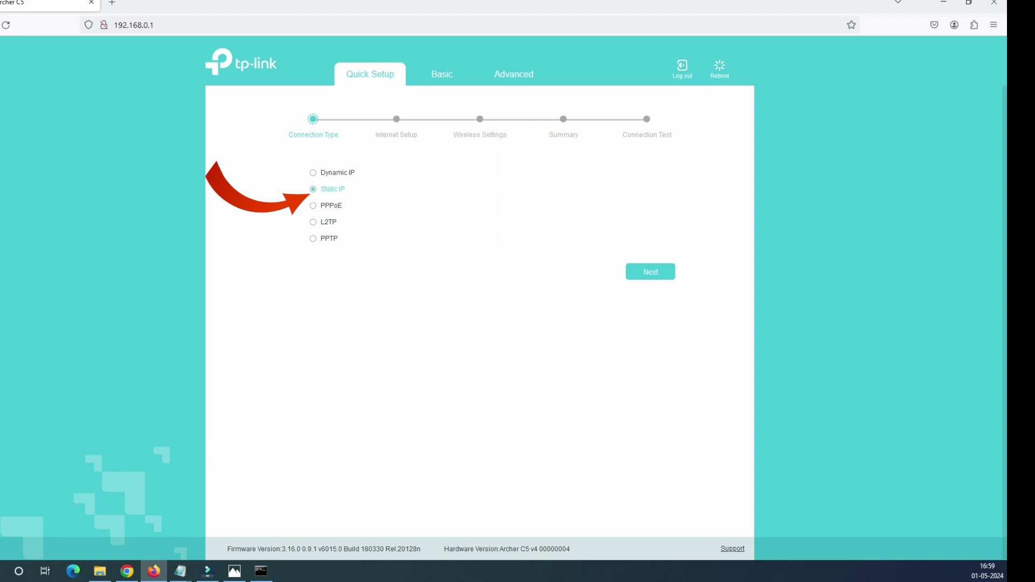
click(651, 272)
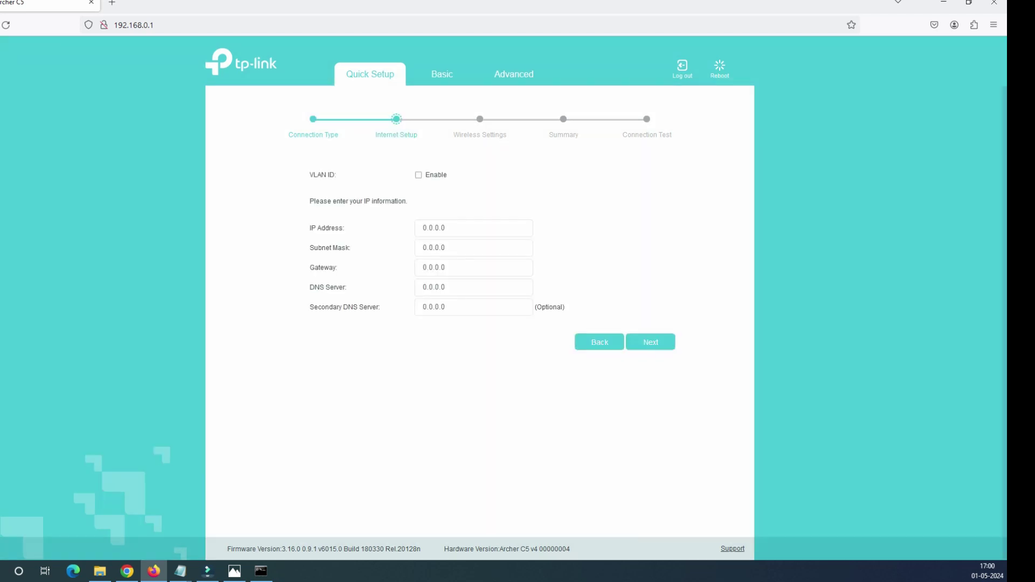
double_click(440, 228)
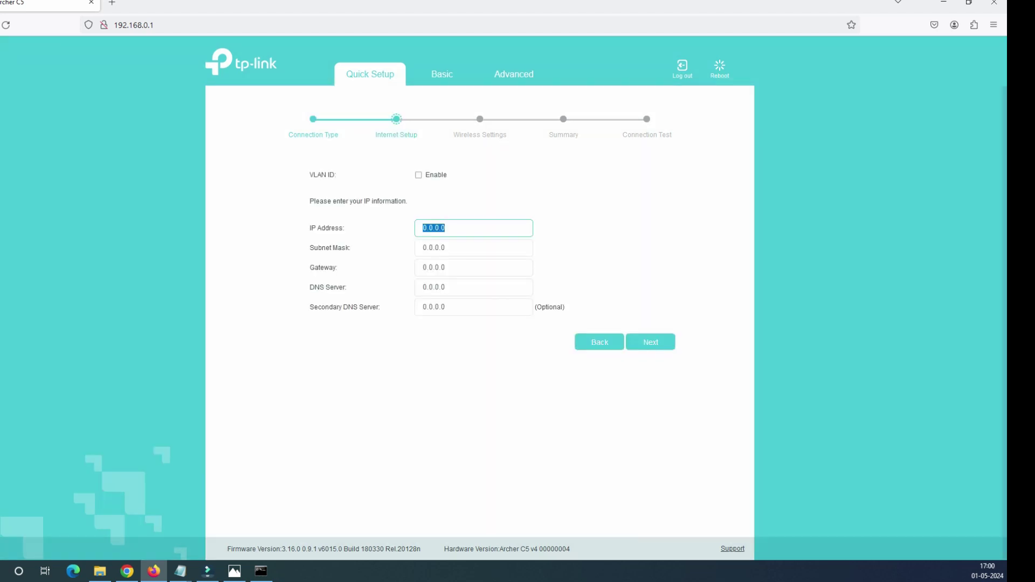
double_click(440, 248)
key(Tab)
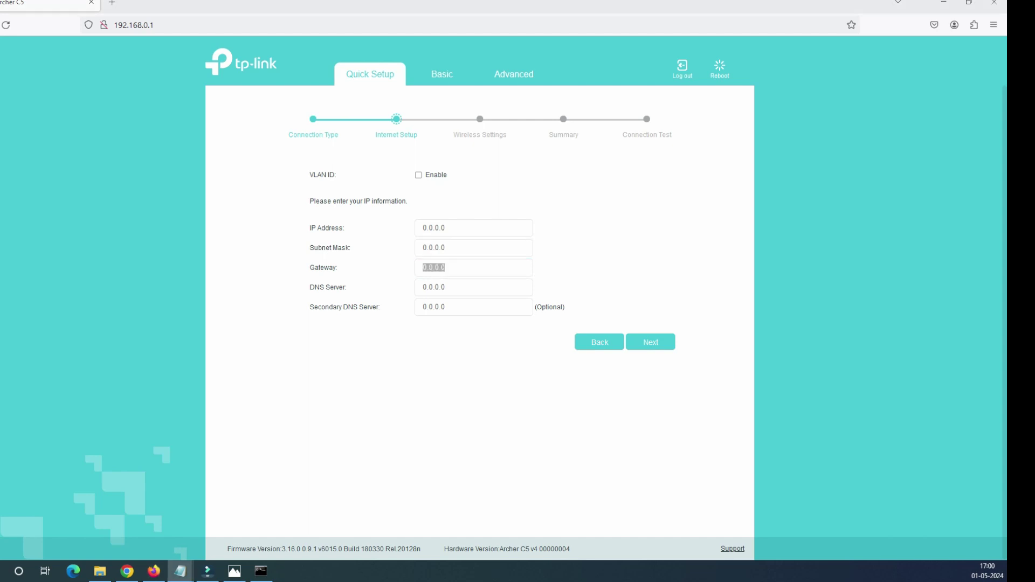
Copy the IP address 192.168.29.184 from the ip detail note in Notepad into the router's IP Address field
drag(666, 577, 731, 156)
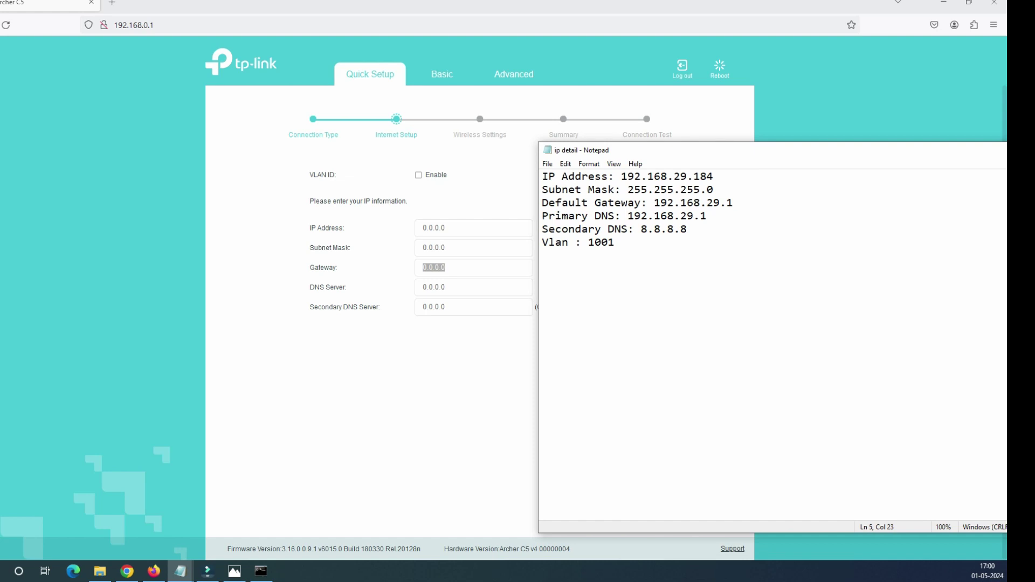
double_click(667, 177)
key(ctrl+c)
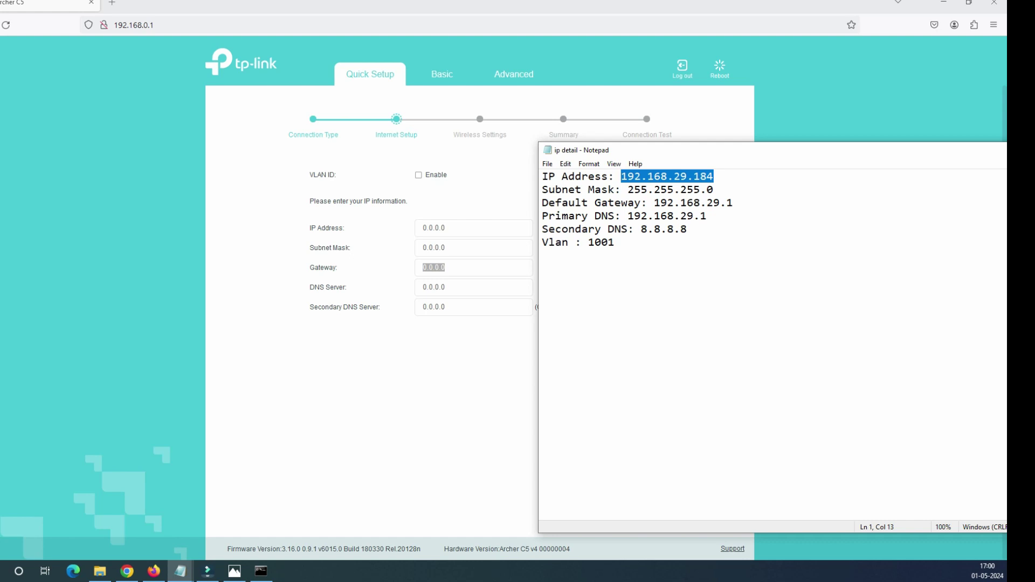
click(457, 228)
text(192.168.)
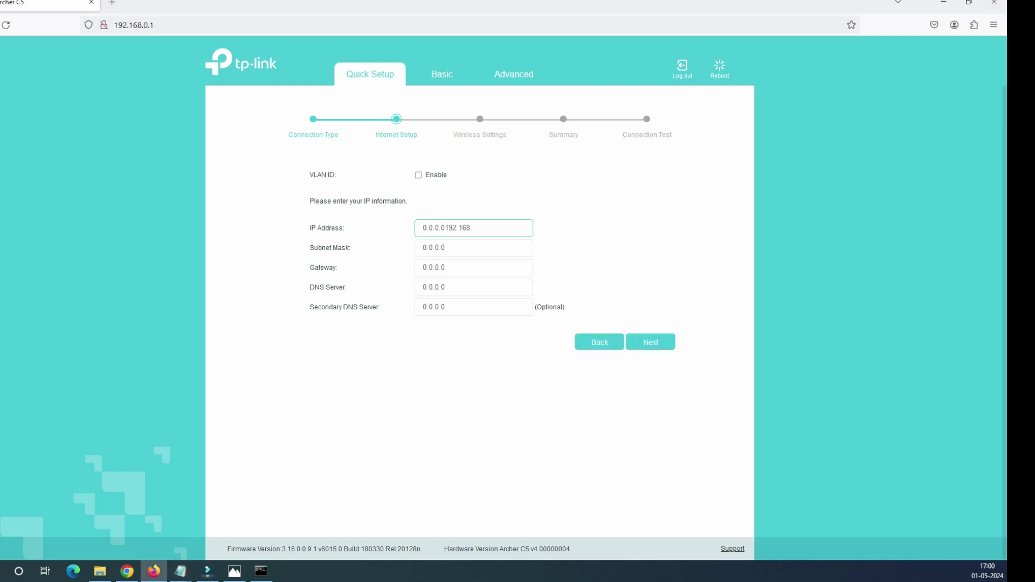
key(ctrl+a)
key(ctrl+v)
Copy the subnet mask 255.255.255.0 from the ip detail note into the router's Subnet Mask field
mouse_move(180, 571)
click(228, 525)
drag(713, 189, 627, 189)
key(ctrl+c)
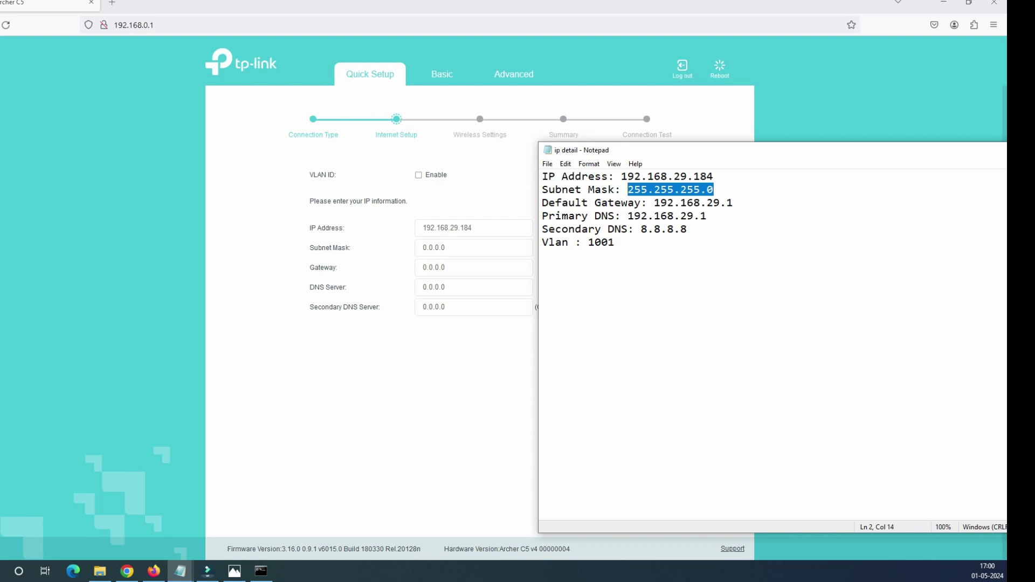
click(458, 248)
key(ctrl+a)
key(ctrl+v)
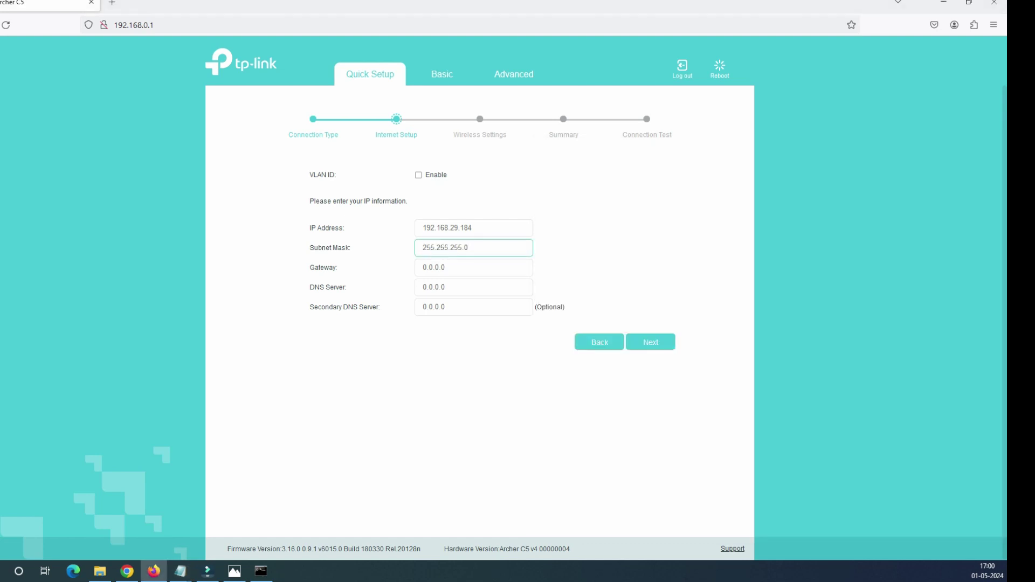
Copy the default gateway 192.168.29.1 from the ip detail note into the router's Gateway field
mouse_move(180, 571)
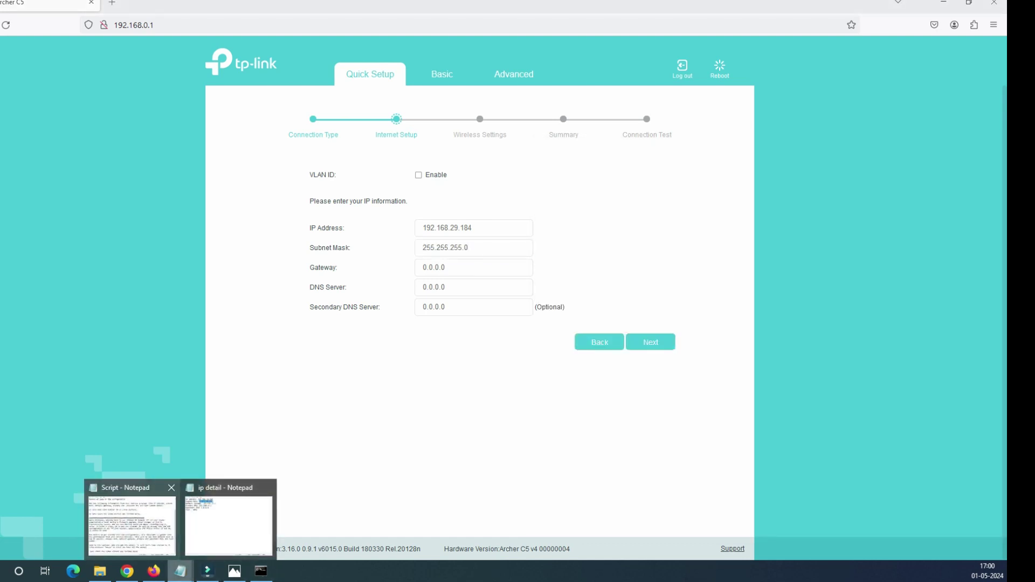
click(228, 525)
drag(734, 203, 654, 204)
key(ctrl+c)
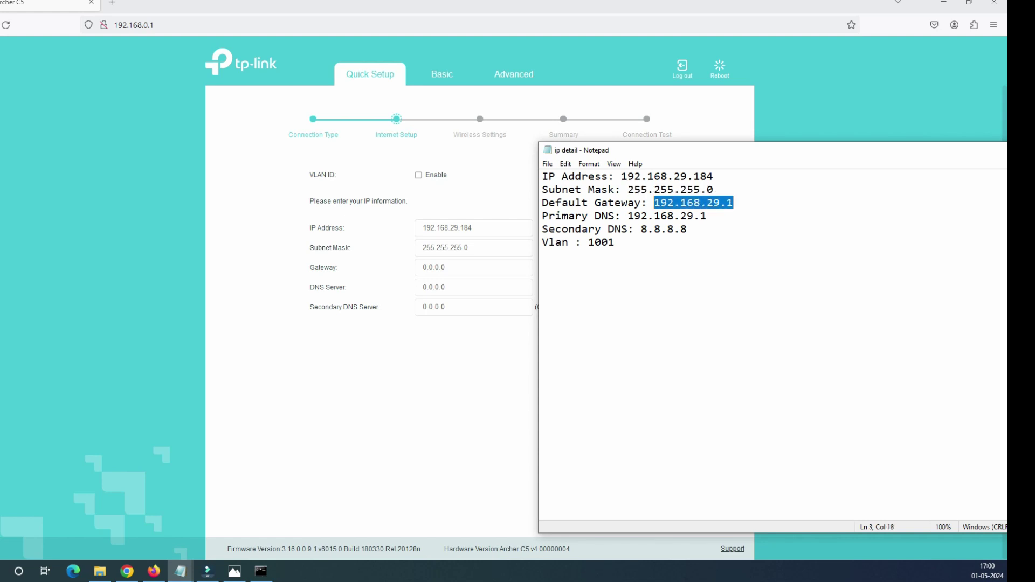
click(464, 268)
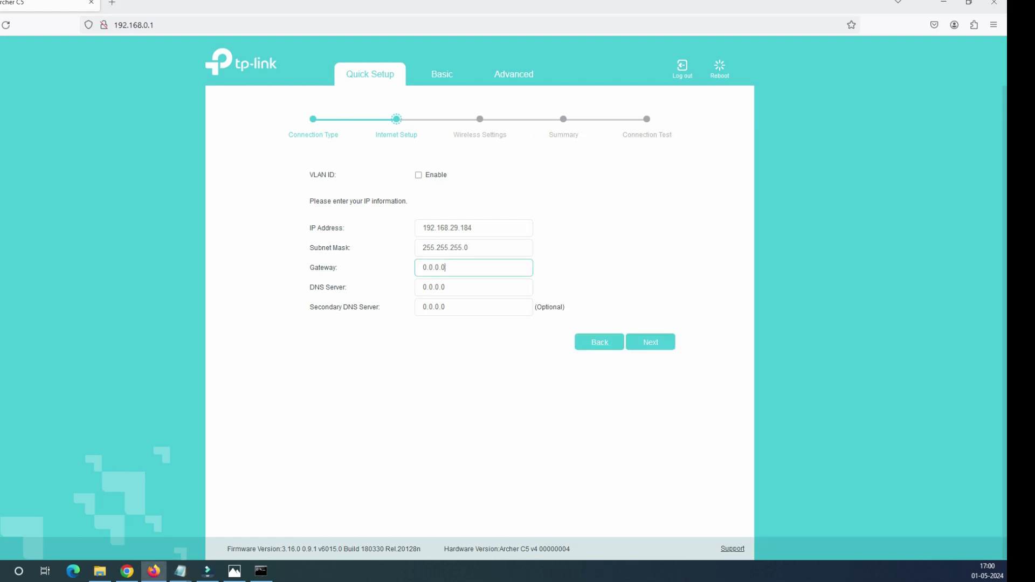
key(ctrl+a)
key(ctrl+v)
Copy the primary DNS address 192.168.29.1 from the ip detail note into the router's DNS Server field
mouse_move(180, 571)
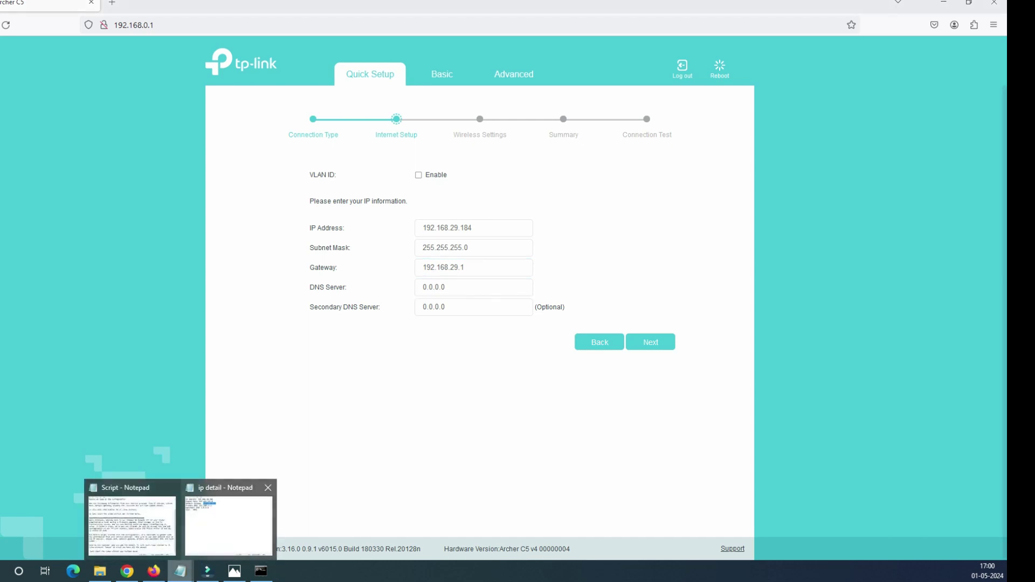
click(229, 523)
drag(707, 215, 627, 216)
key(ctrl+c)
drag(446, 288, 422, 287)
key(ctrl+v)
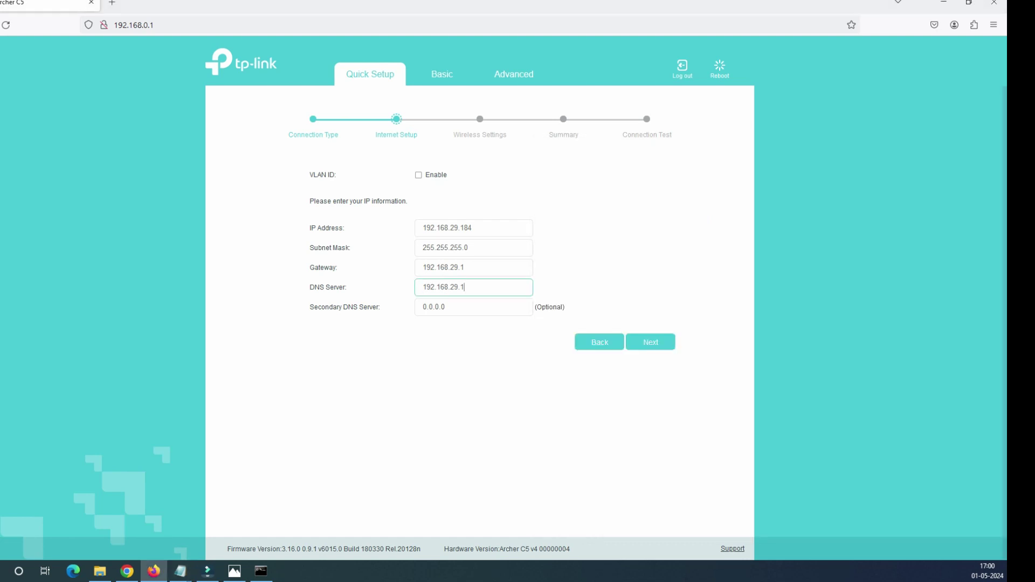
Copy the secondary DNS address 8.8.8.8 from the ip detail note in Notepad into the router's Secondary DNS Server field
click(181, 571)
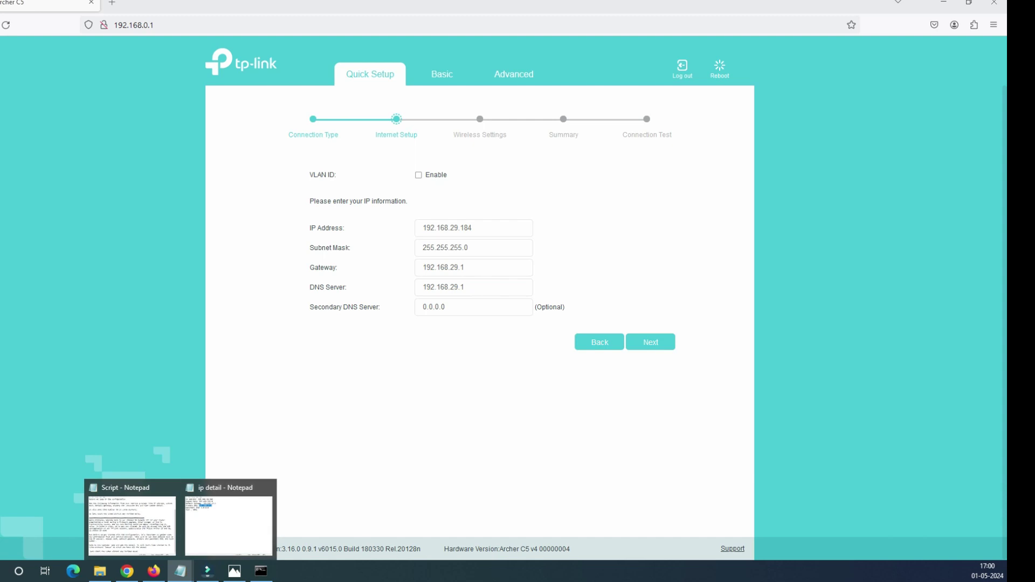
click(228, 518)
key(Down)
key(End)
key(shift+Left)
key(shift+Left)
key(shift+Left)
key(shift+Left)
key(shift+Left)
key(shift+Left)
key(shift+Left)
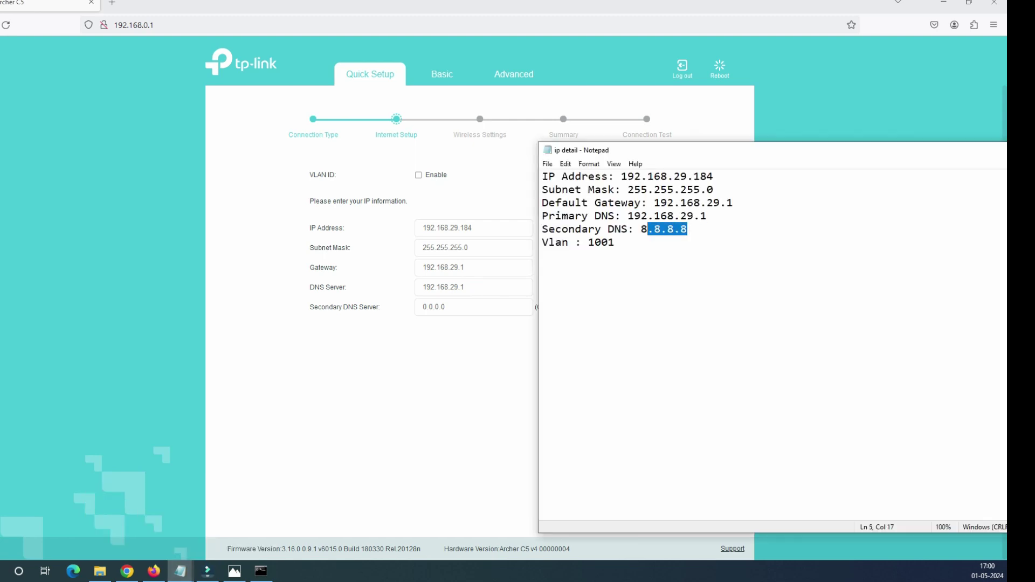
key(ctrl+c)
key(alt+Tab)
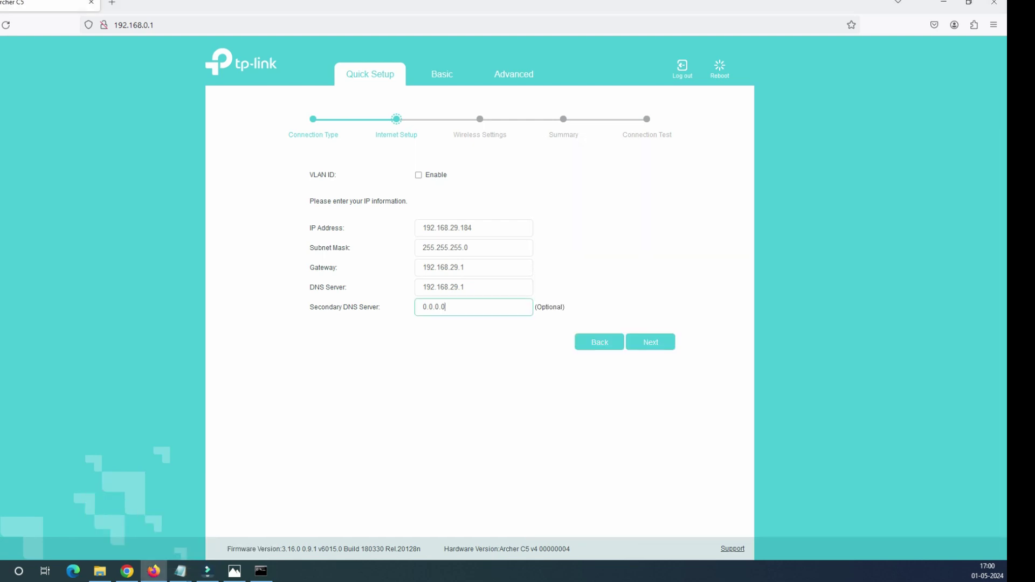
key(ctrl+a)
key(ctrl+v)
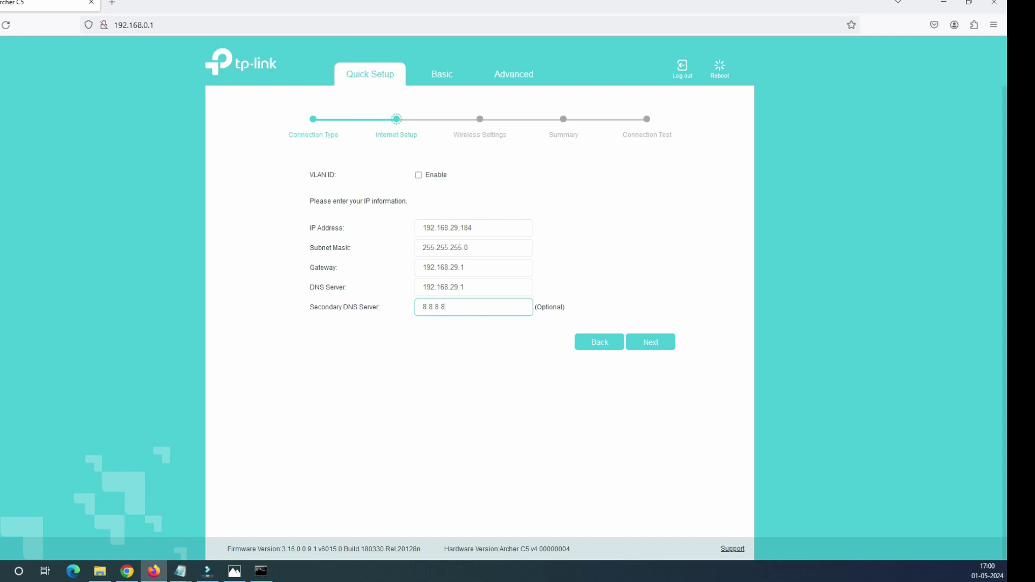
Switch to the Command Prompt and ping google.com to test the internet connection
click(261, 571)
drag(431, 257, 607, 152)
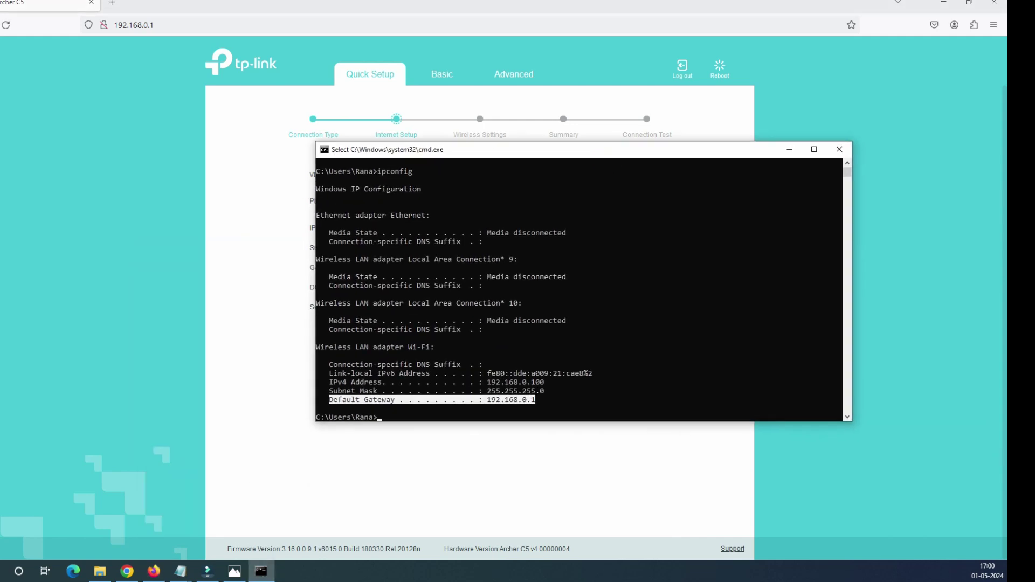
click(586, 294)
click(415, 399)
click(406, 409)
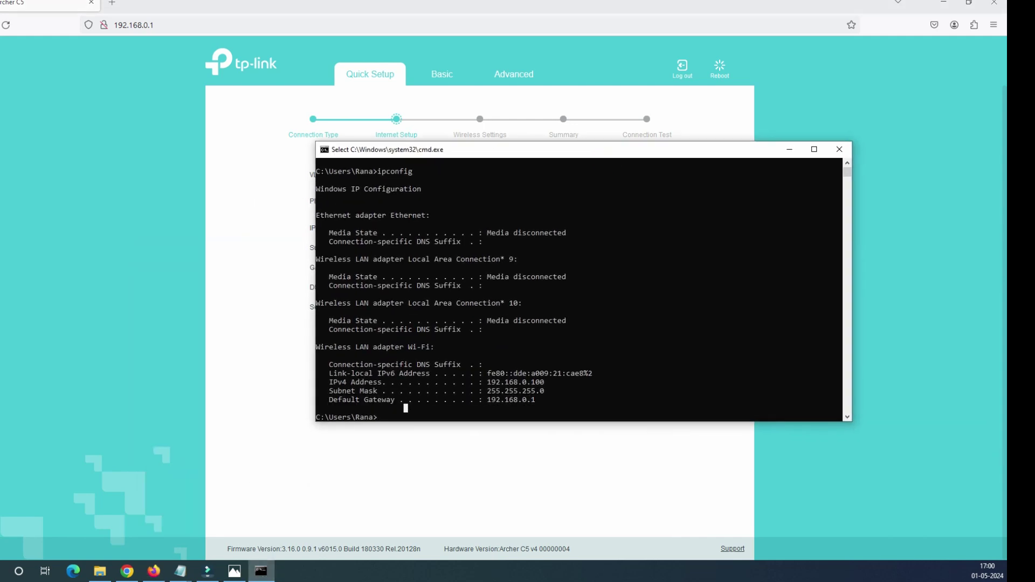
key(Escape)
text(pintg)
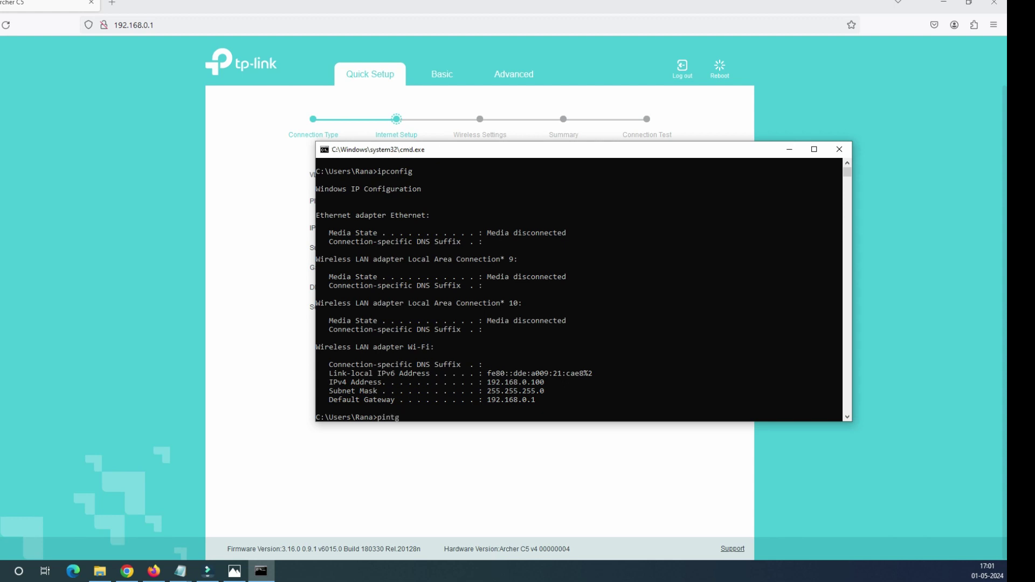
key(BackSpace)
key(BackSpace)
key(BackSpace)
text(g google.com)
key(Return)
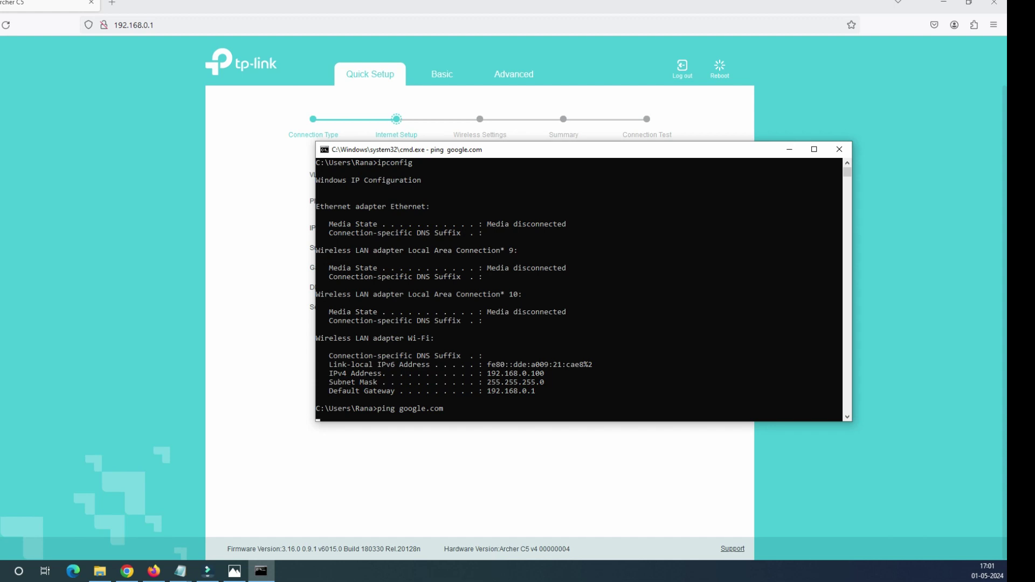
Stop the running google.com ping, ping 8.8.8.8 instead, and minimise the Command Prompt after reviewing the replies
drag(531, 150, 527, 116)
click(520, 260)
key(Escape)
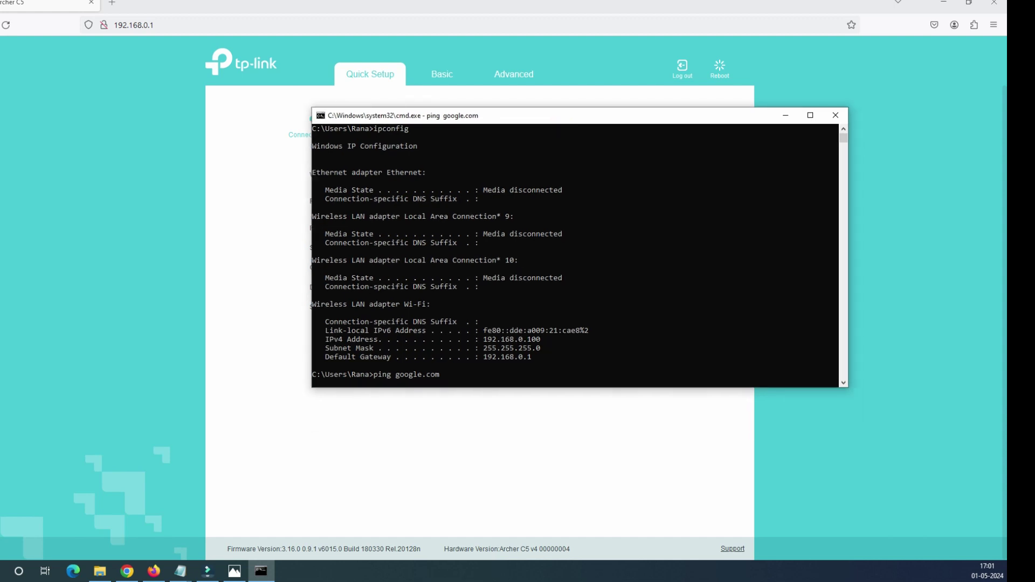
click(520, 260)
key(ctrl+c)
key(ctrl+c)
text(8.8.8.8)
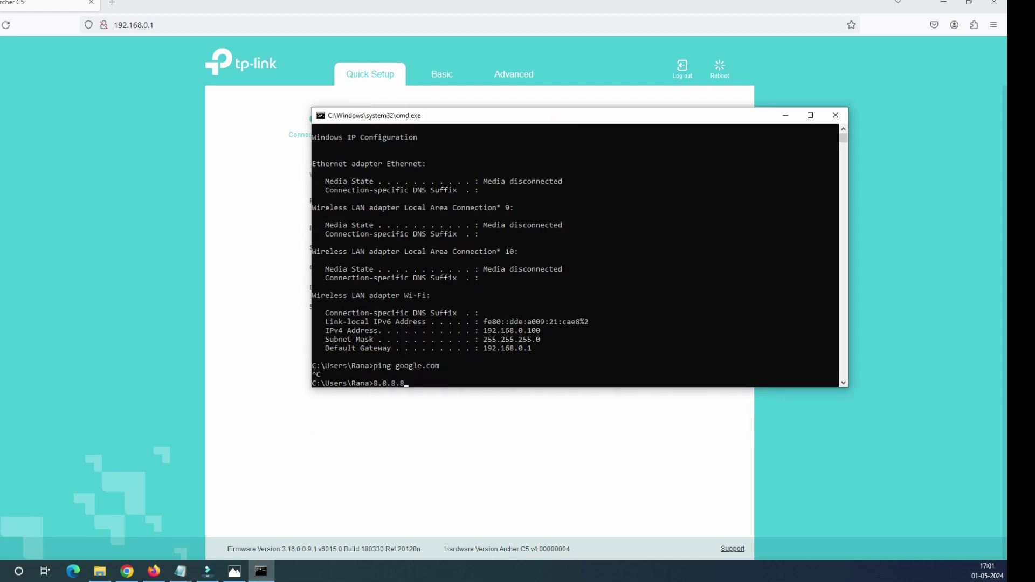
key(ctrl+c)
key(ctrl+c)
text(pi)
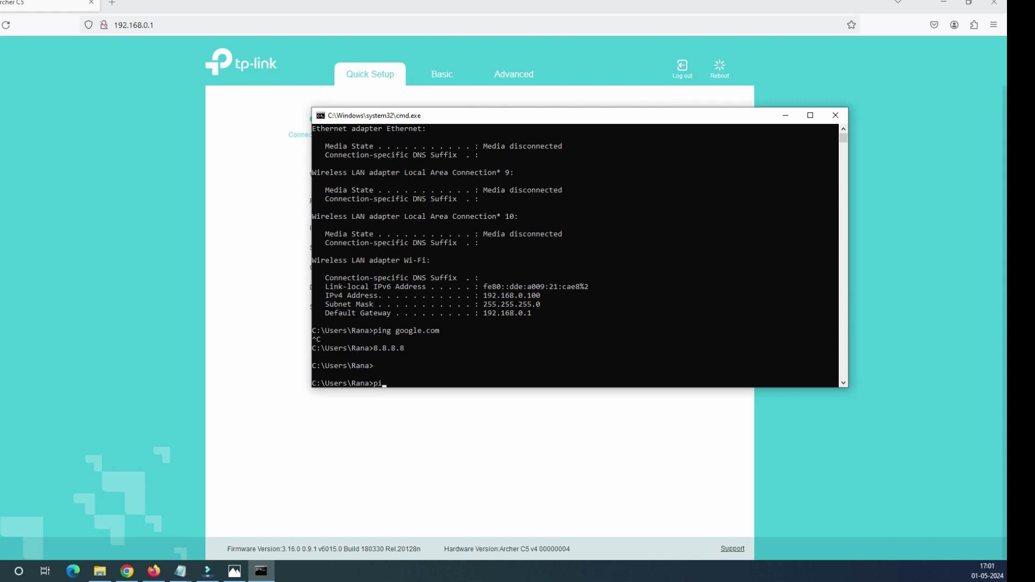
text(ng 8.8.8.8)
key(Return)
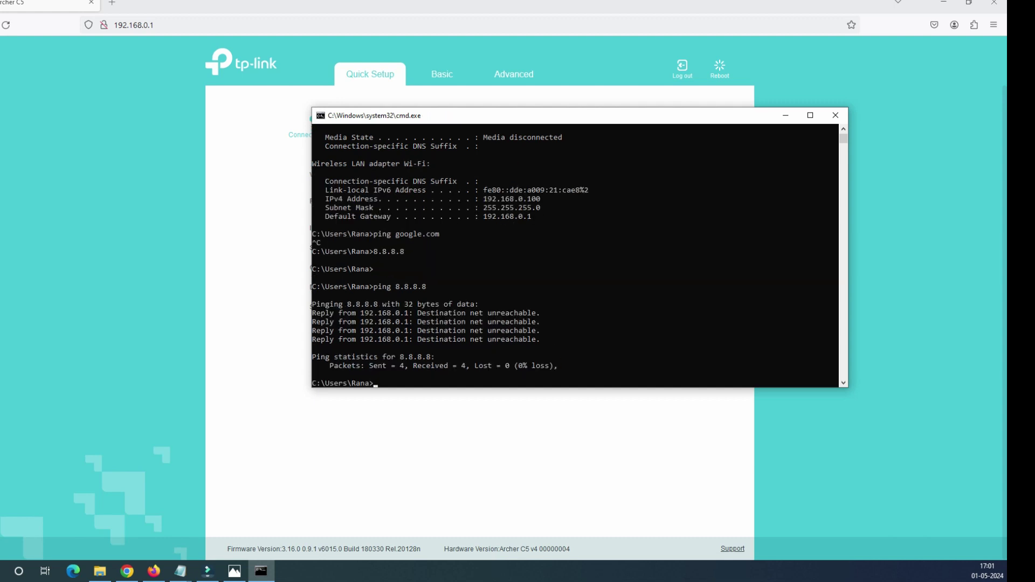
drag(391, 304, 540, 339)
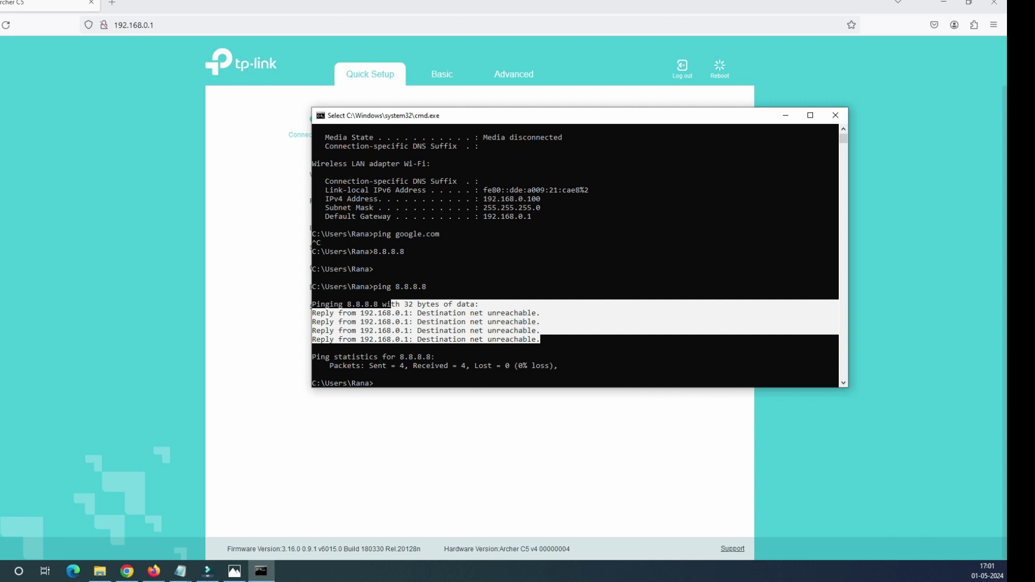
click(786, 115)
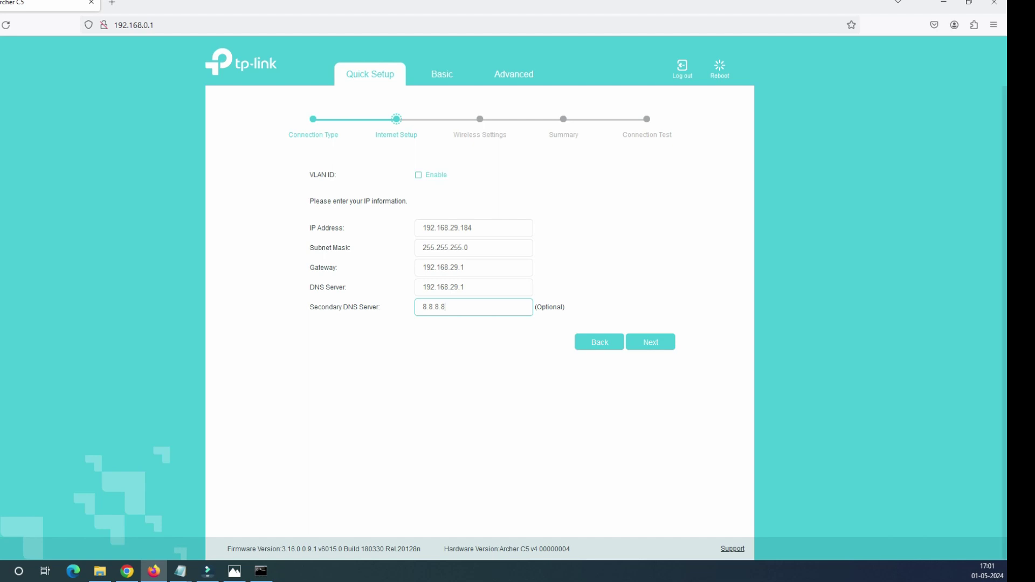
Enable VLAN ID and copy the VLAN number 1001 from the ip detail note into the VLAN ID field
click(418, 175)
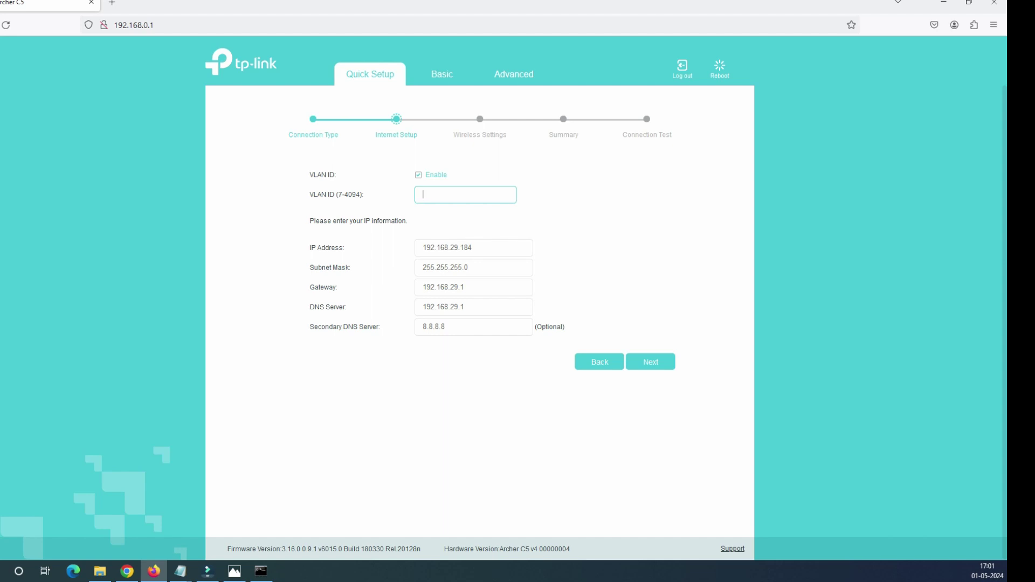
key(alt+Tab)
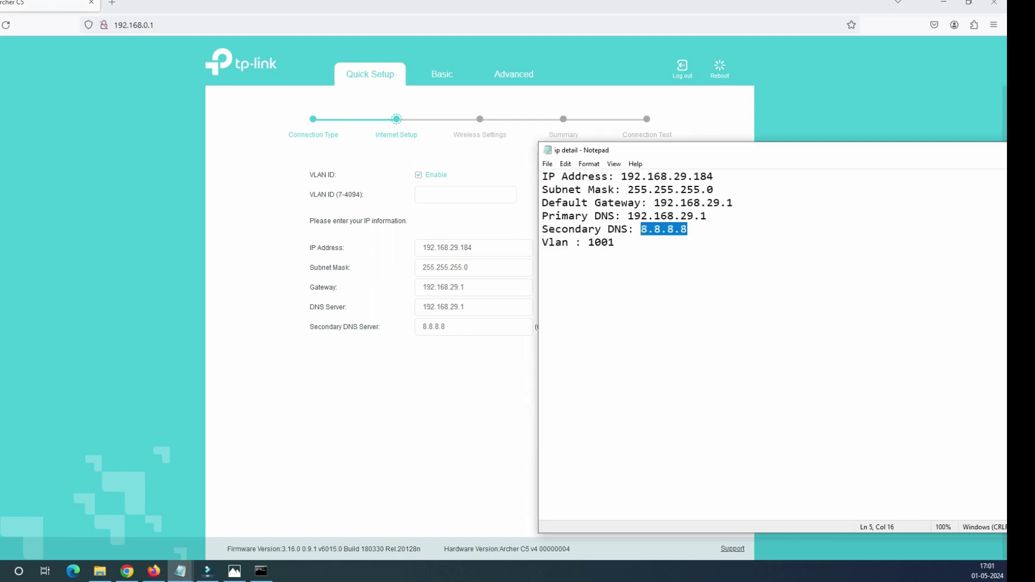
drag(621, 242, 588, 242)
right_click(590, 242)
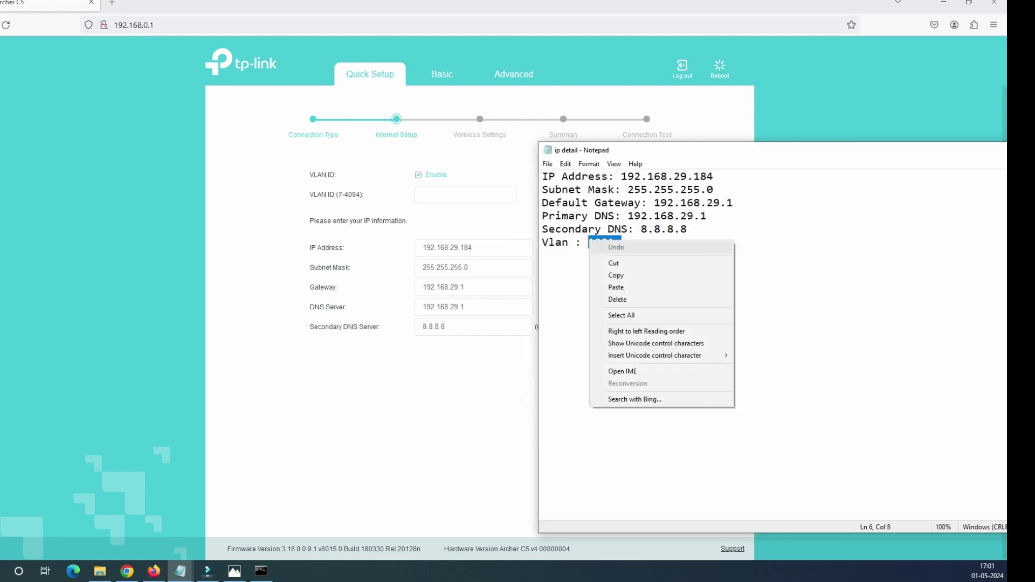
click(616, 276)
key(alt+Tab)
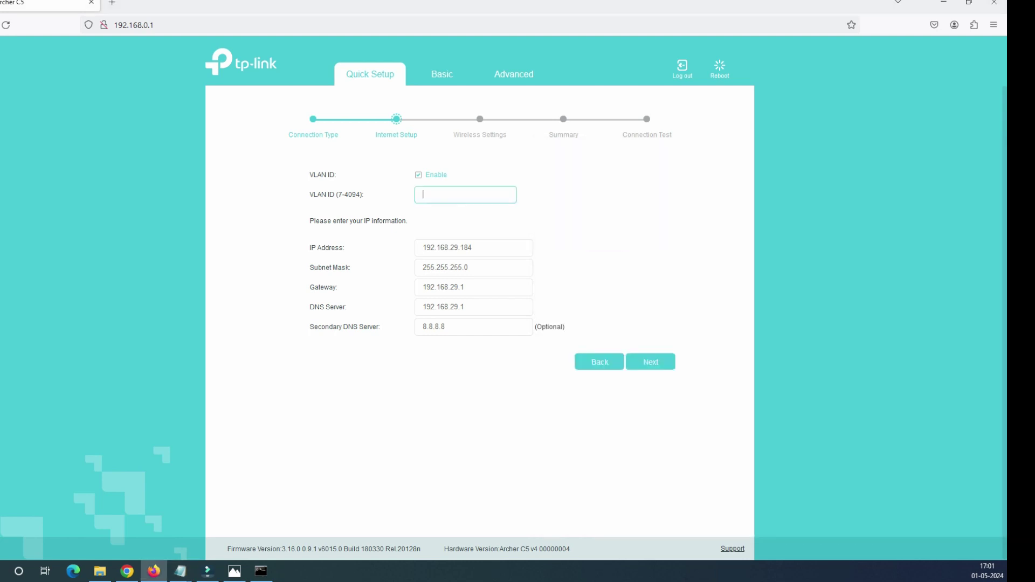
key(ctrl+v)
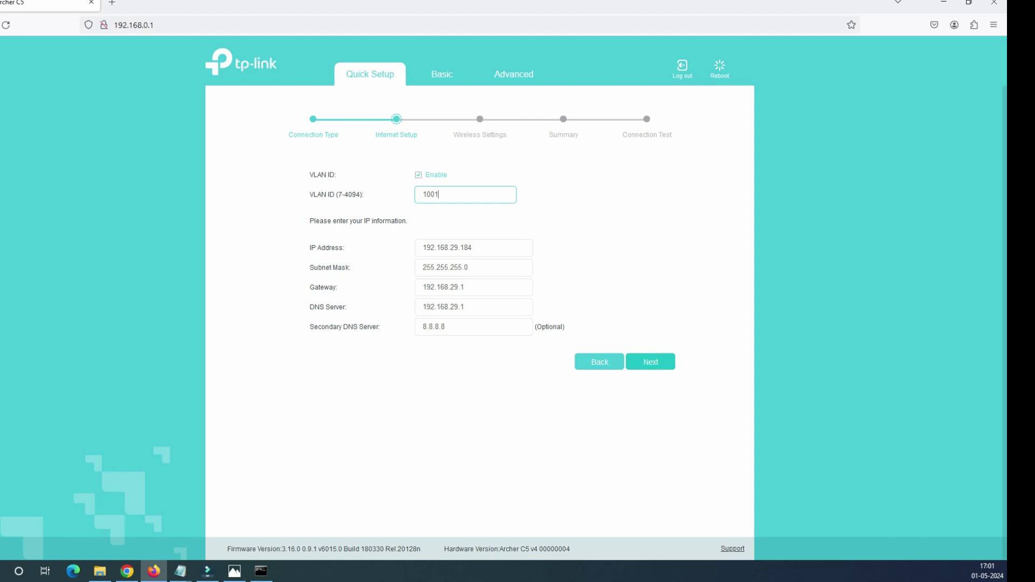
Disable VLAN ID and continue to the Wireless Settings page of the wizard
click(419, 175)
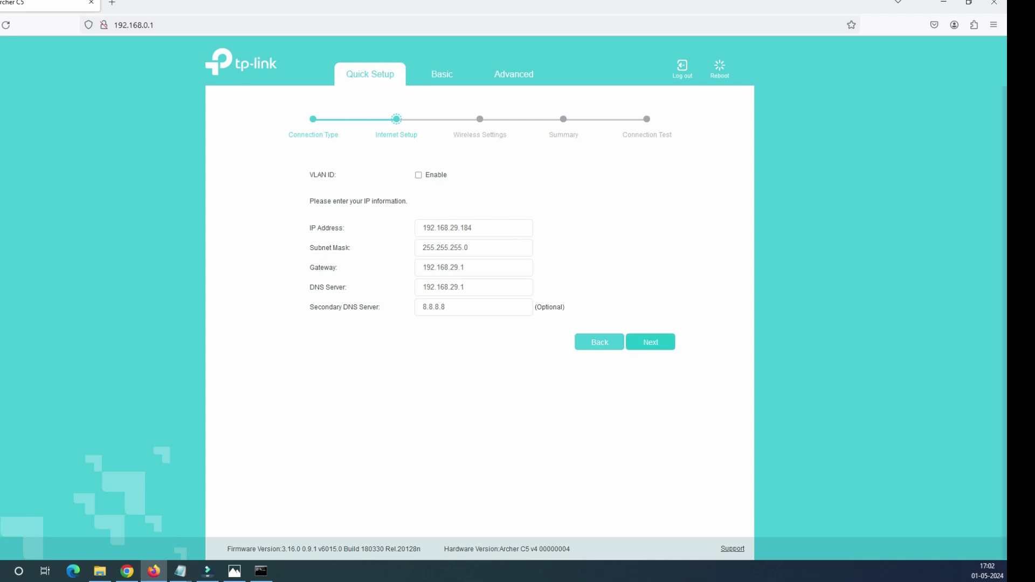
key(Return)
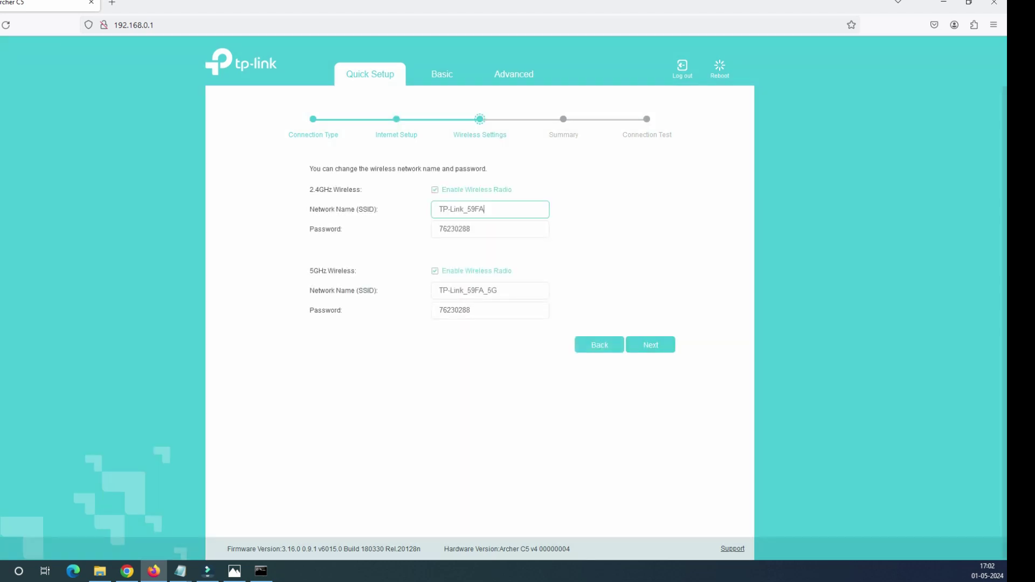
Set the 2.4GHz network name to "myhome wifi 2.4" and copy it into the 5GHz network name field
drag(486, 209, 438, 209)
click(599, 250)
text(myhome wifi 2.4)
key(ctrl+a)
drag(500, 291, 437, 291)
key(ctrl+v)
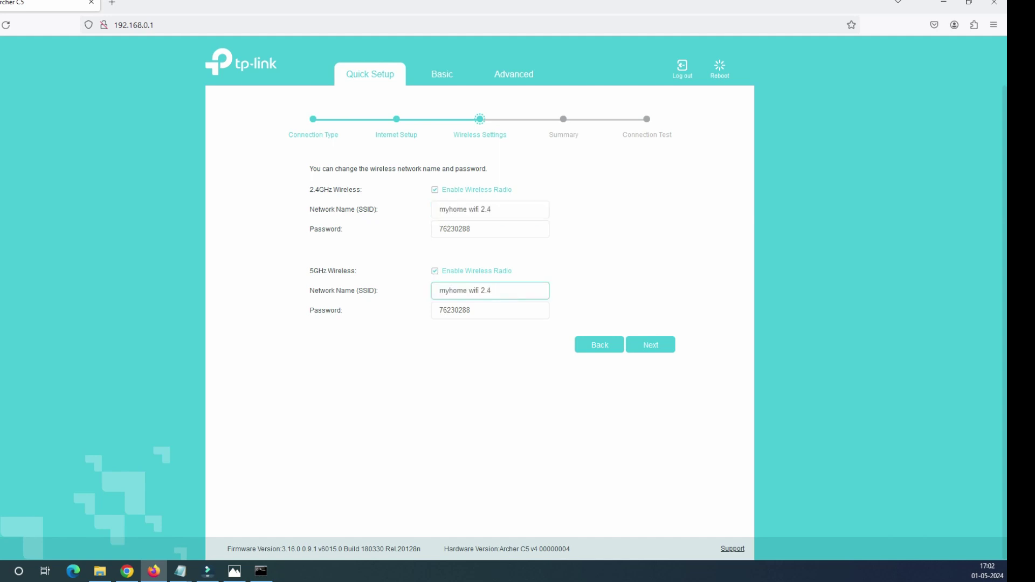
Change the 5GHz network name to "myhome wifi 5"
key(shift+Left)
key(shift+Left)
key(shift+Left)
drag(309, 190, 349, 190)
drag(310, 272, 348, 272)
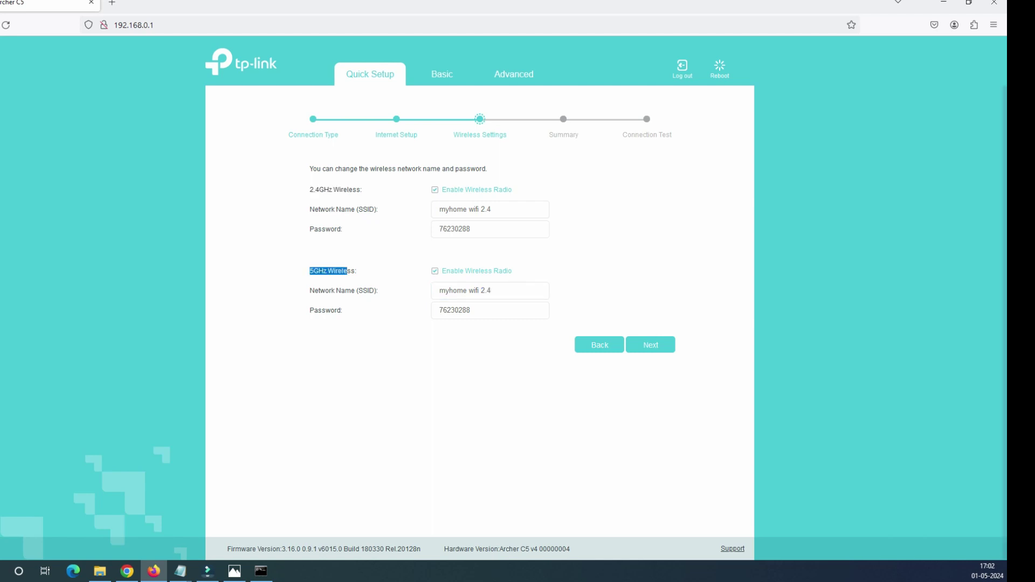
click(499, 290)
key(BackSpace)
key(BackSpace)
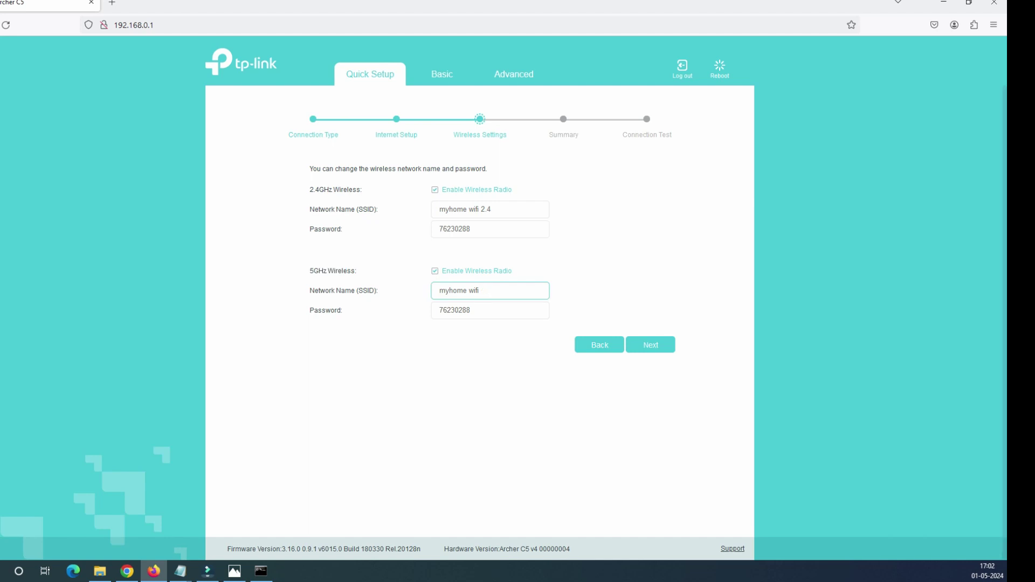
text(45)
key(BackSpace)
key(BackSpace)
text(5)
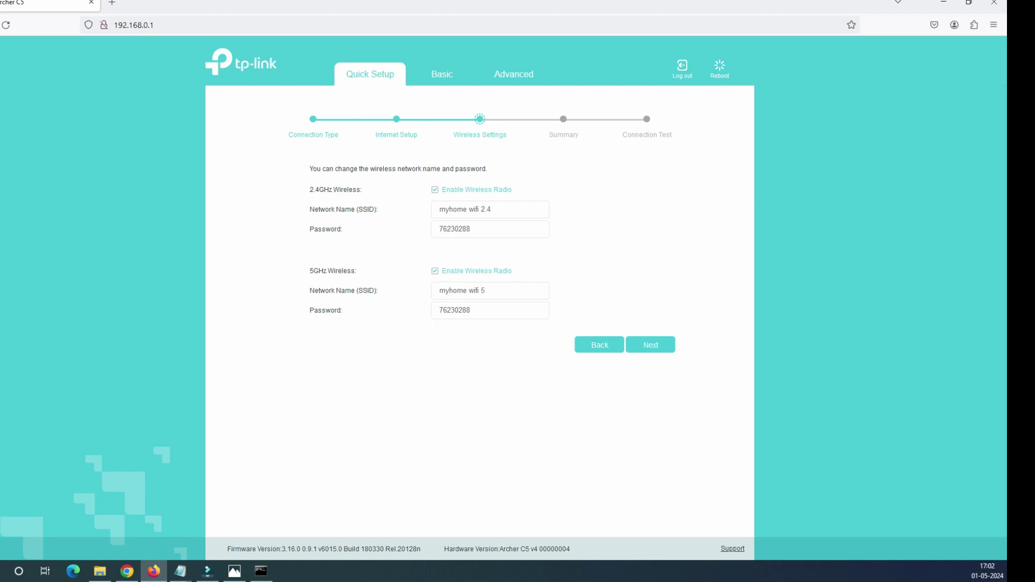
key(ctrl+a)
click(610, 294)
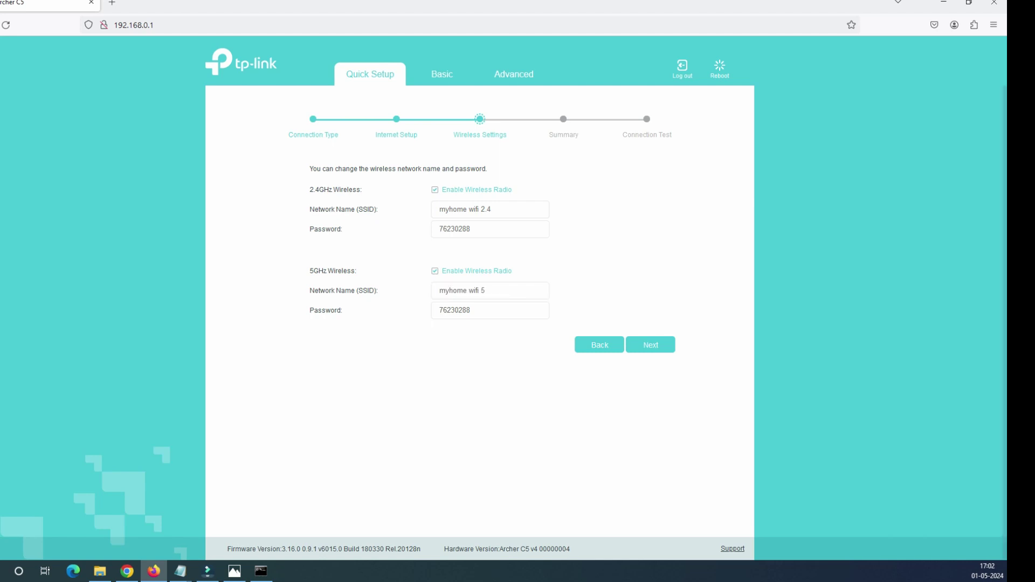
Discard the name changes by going back, keep the names TP-Link_59FA and TP-Link_59FA_5G, and save the summarised settings
click(599, 345)
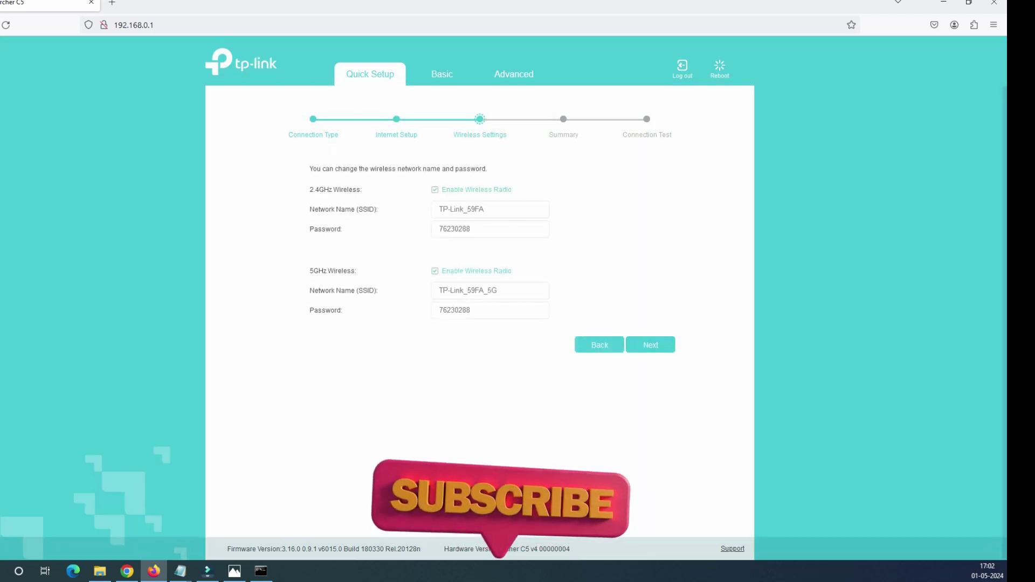
click(651, 345)
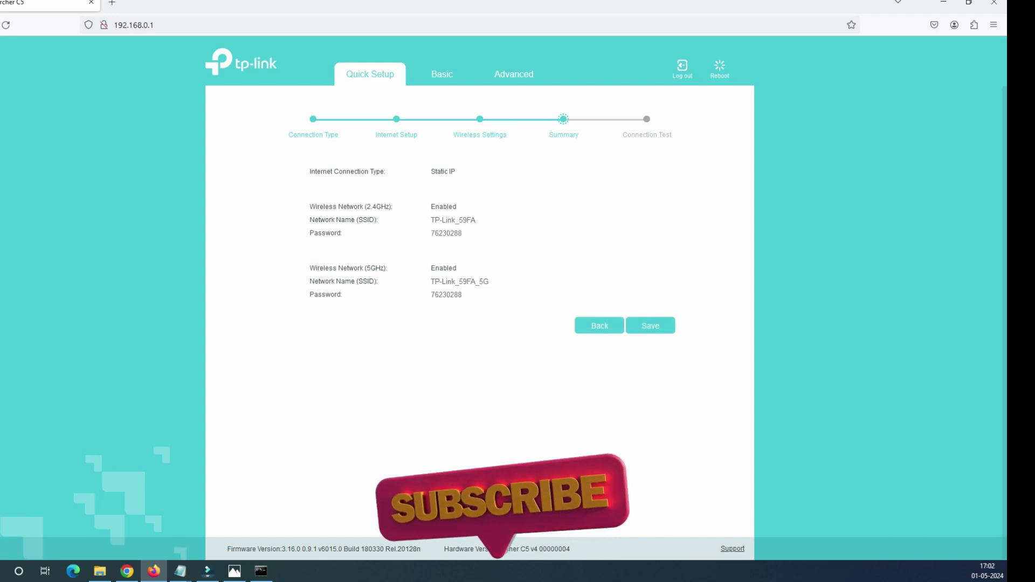
click(651, 325)
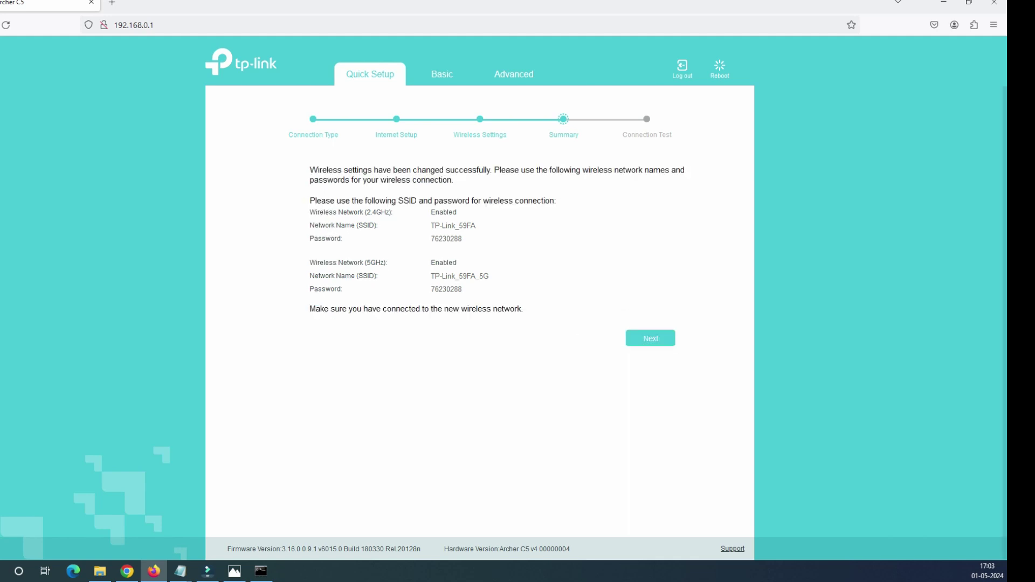
Continue to the Connection Test page and finish Quick Setup without testing the internet connection
drag(357, 170, 510, 170)
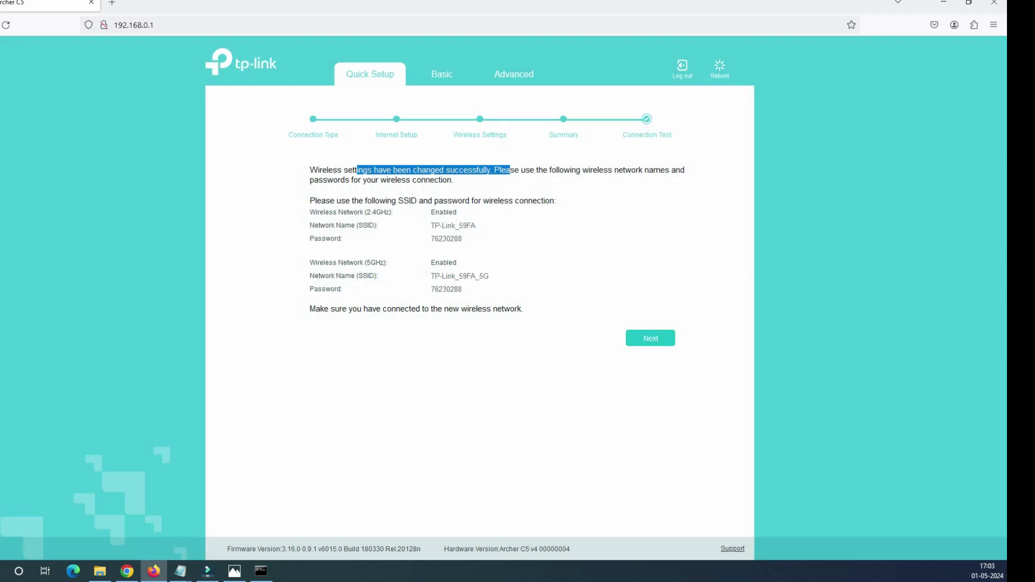
click(650, 338)
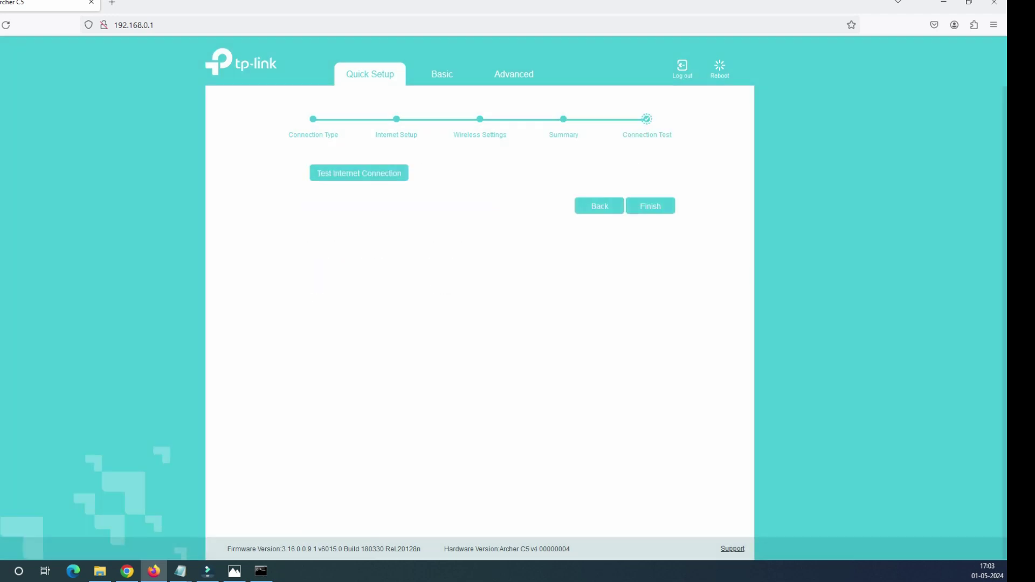
click(650, 206)
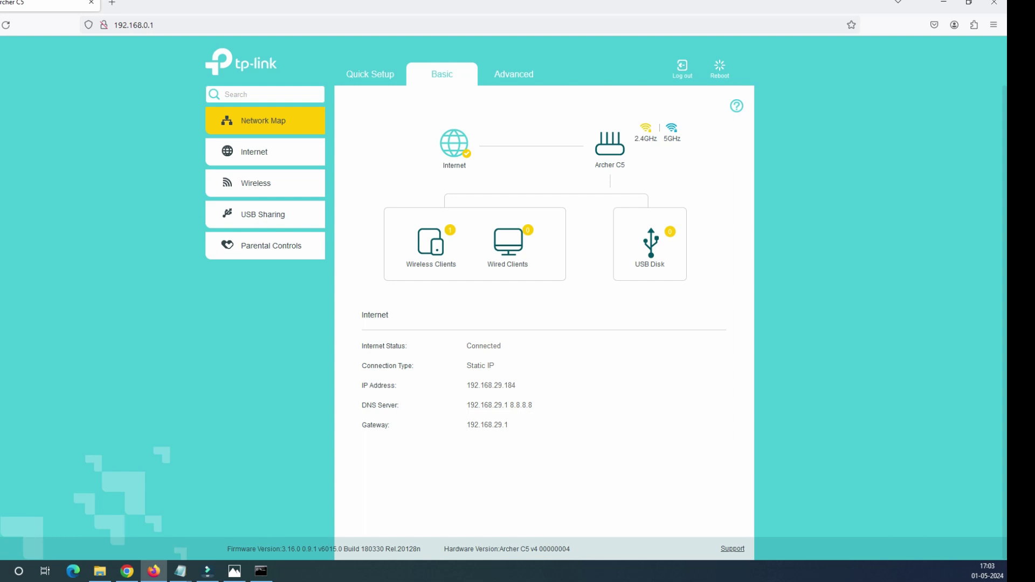
Examine the 2.4GHz and 5GHz wireless details and the LAN port status on the Network Map
drag(658, 139, 634, 139)
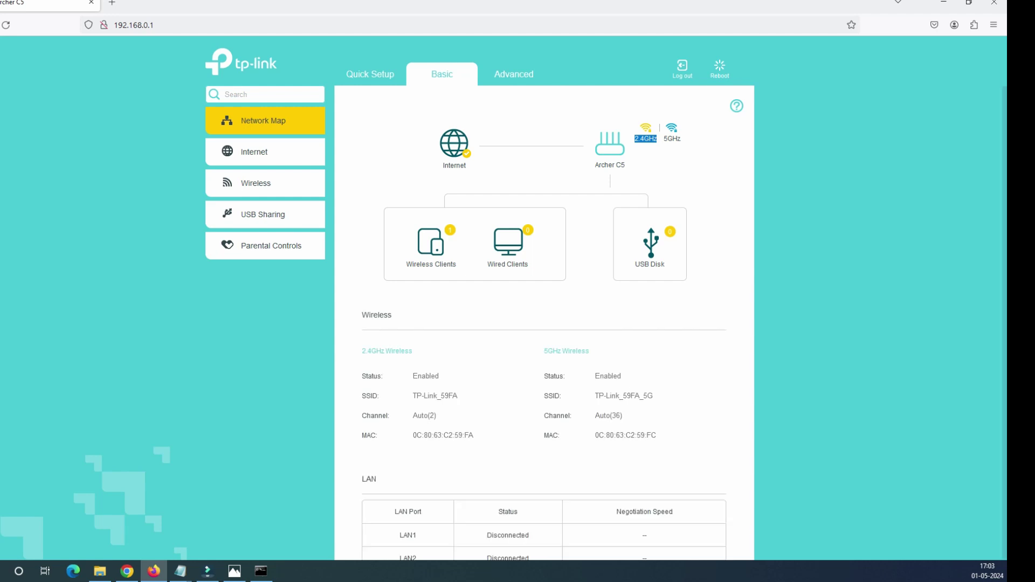
click(681, 140)
mouse_move(657, 139)
mouse_down()
mouse_move(634, 139)
mouse_move(680, 139)
mouse_move(664, 139)
mouse_up()
click(664, 140)
scroll(544, 323, down, 1)
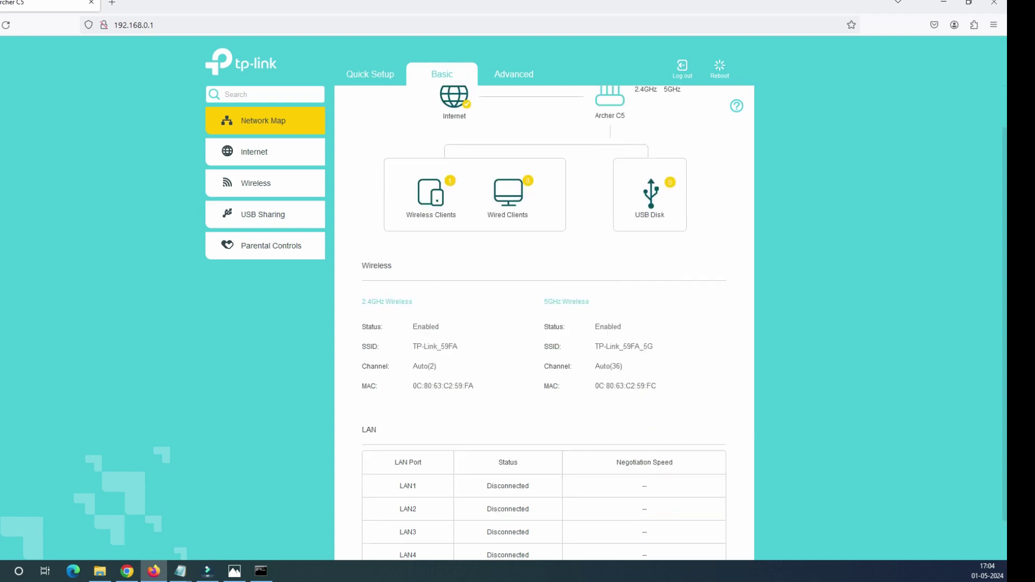
scroll(544, 324, up, 1)
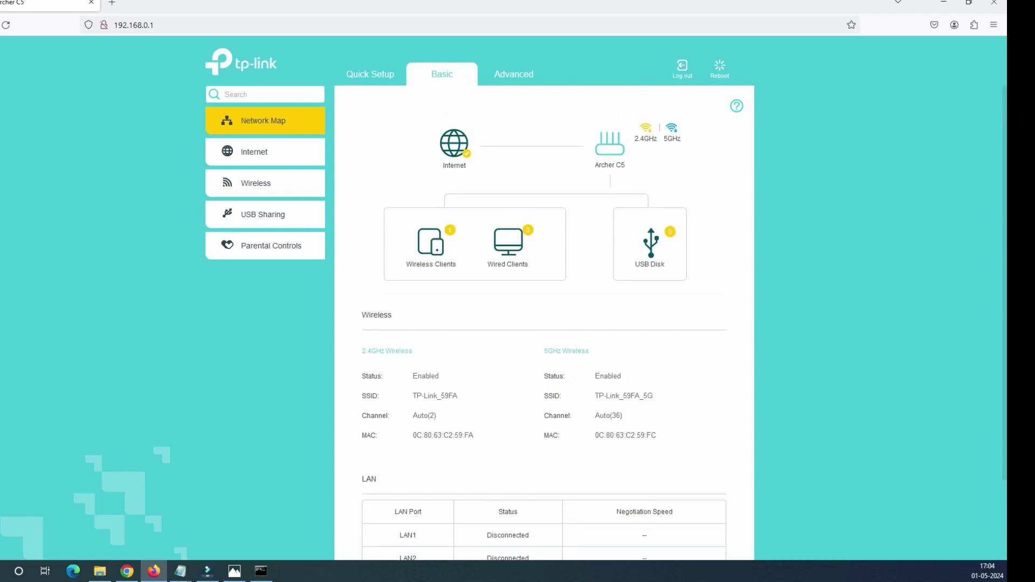
Show the Internet details on the Network Map and check the Internet Status value
click(454, 143)
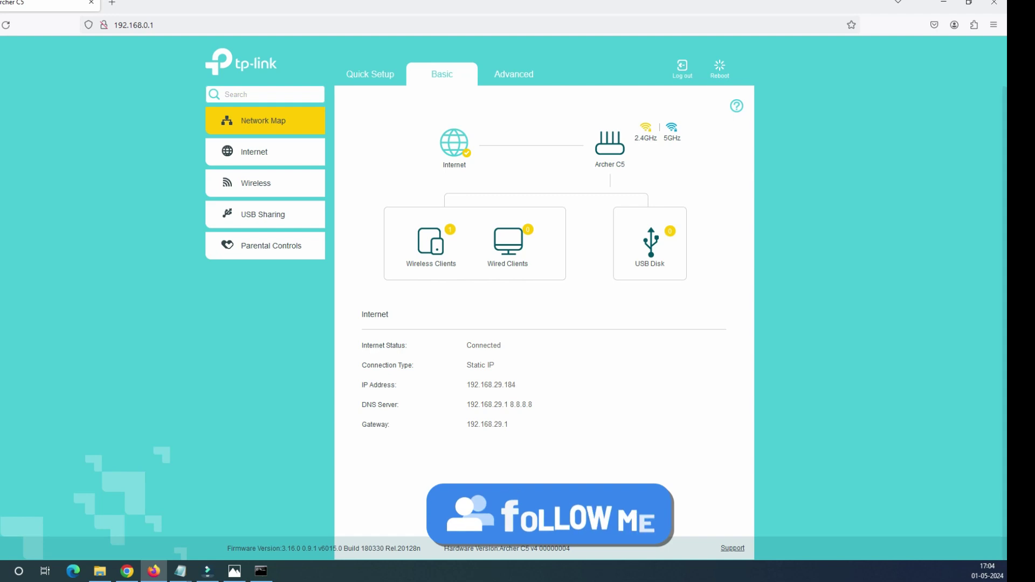
double_click(484, 346)
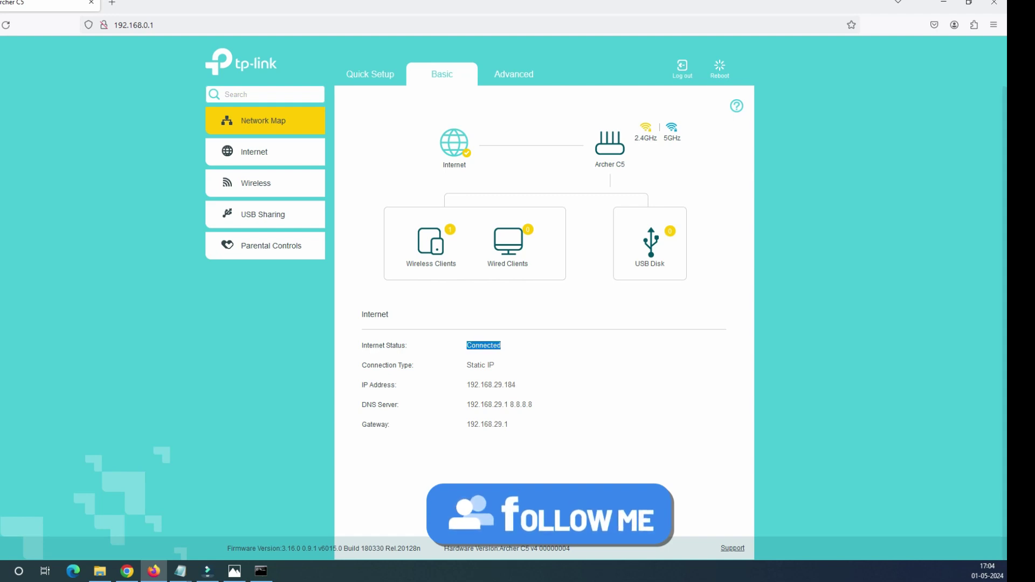
click(503, 346)
drag(501, 346, 467, 346)
click(469, 345)
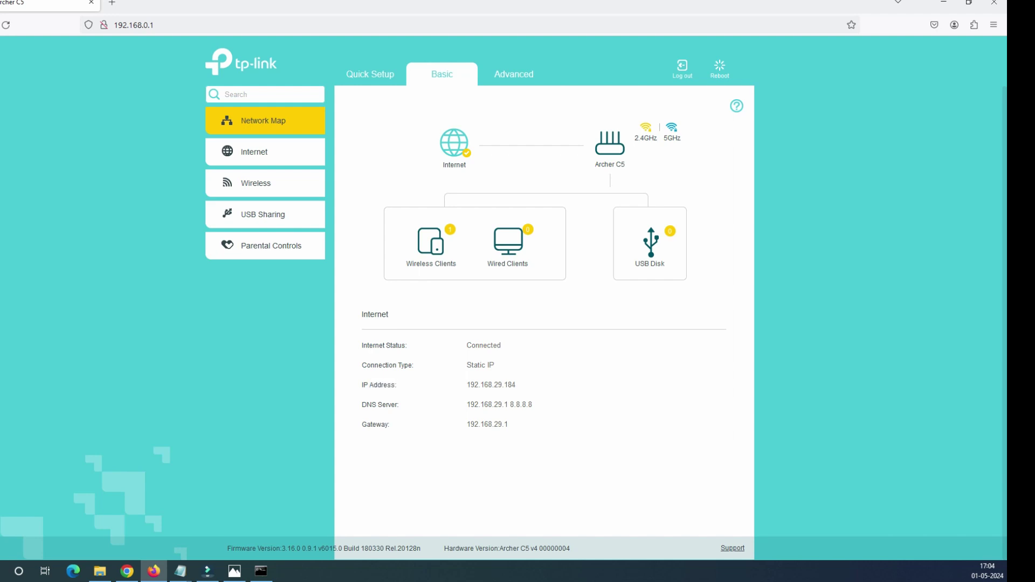
Compare the router's IP address with the "ip detail" note in Notepad, and check its DNS server and gateway
drag(516, 385, 466, 385)
key(alt+Tab)
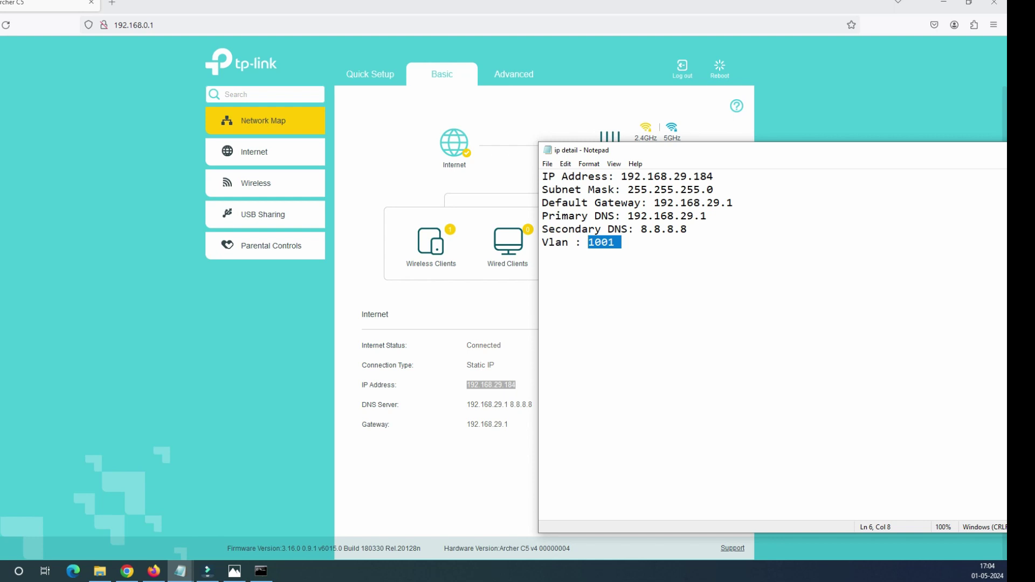
click(707, 202)
drag(714, 177, 608, 177)
click(512, 312)
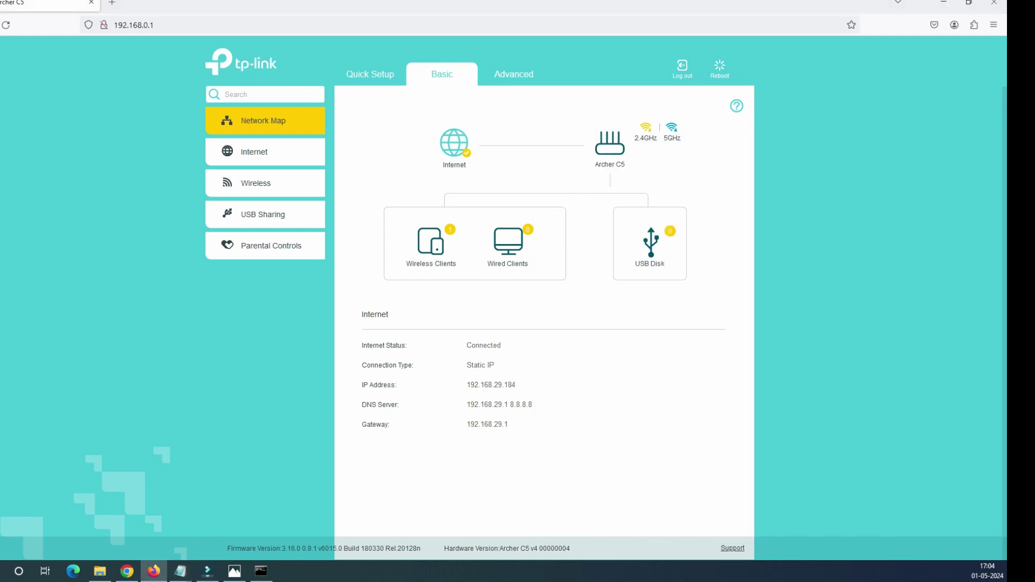
mouse_move(467, 405)
mouse_down()
mouse_move(526, 405)
mouse_move(467, 425)
mouse_up()
Switch to Command Prompt and ping google.com to test the internet connection
click(261, 571)
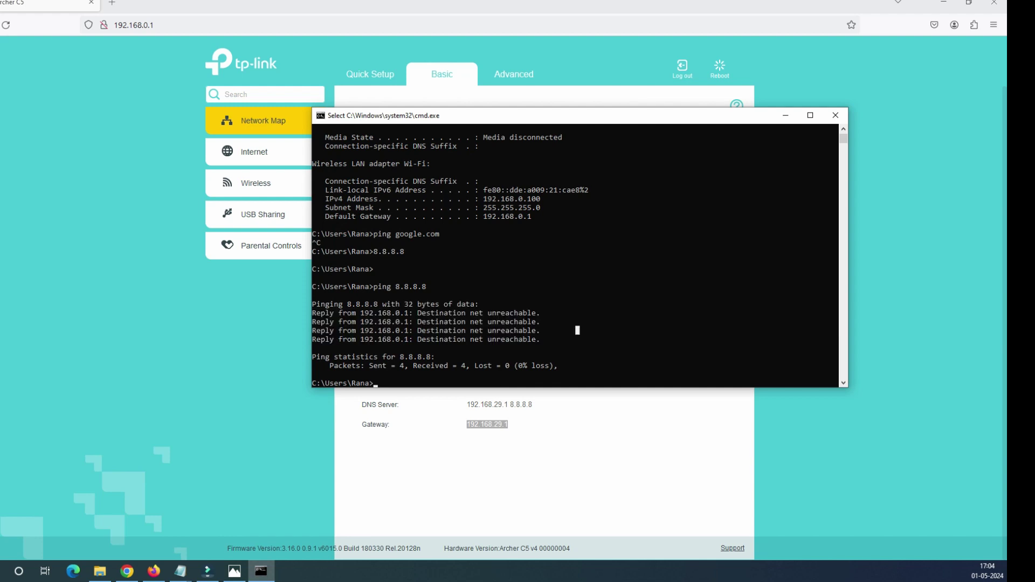
text(ping google.com)
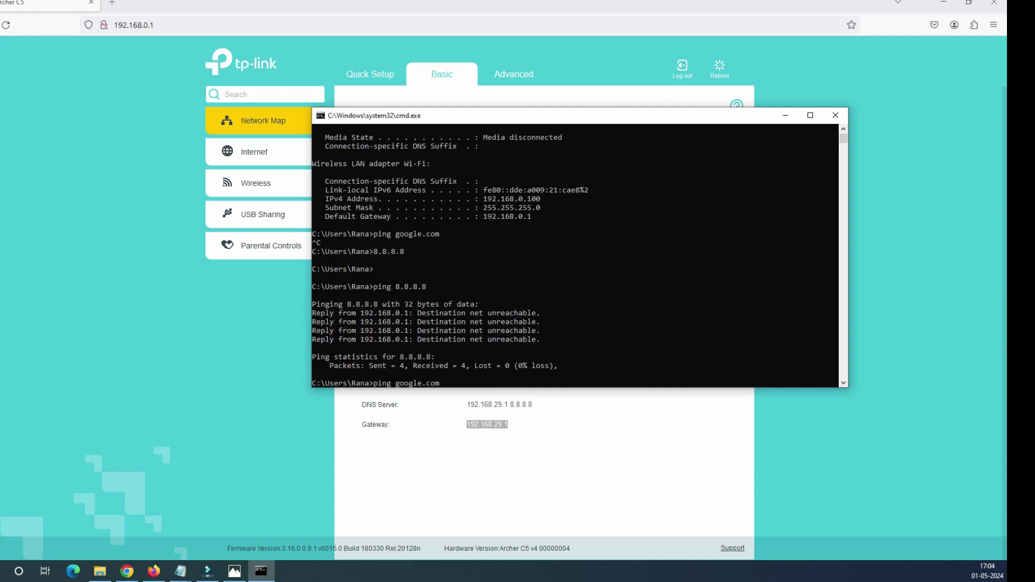
key(Return)
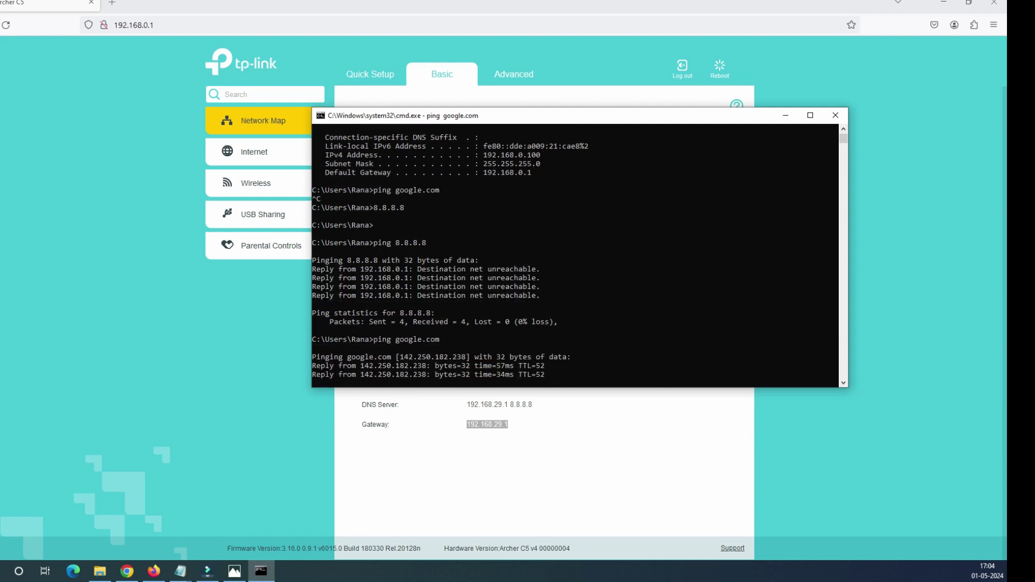
drag(432, 330, 353, 330)
click(397, 339)
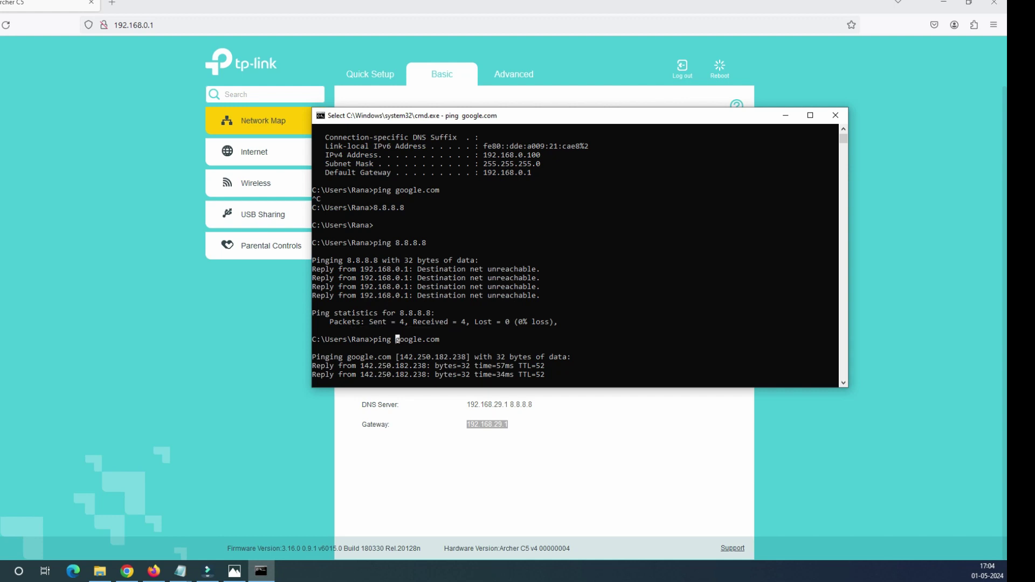
key(Return)
key(Return)
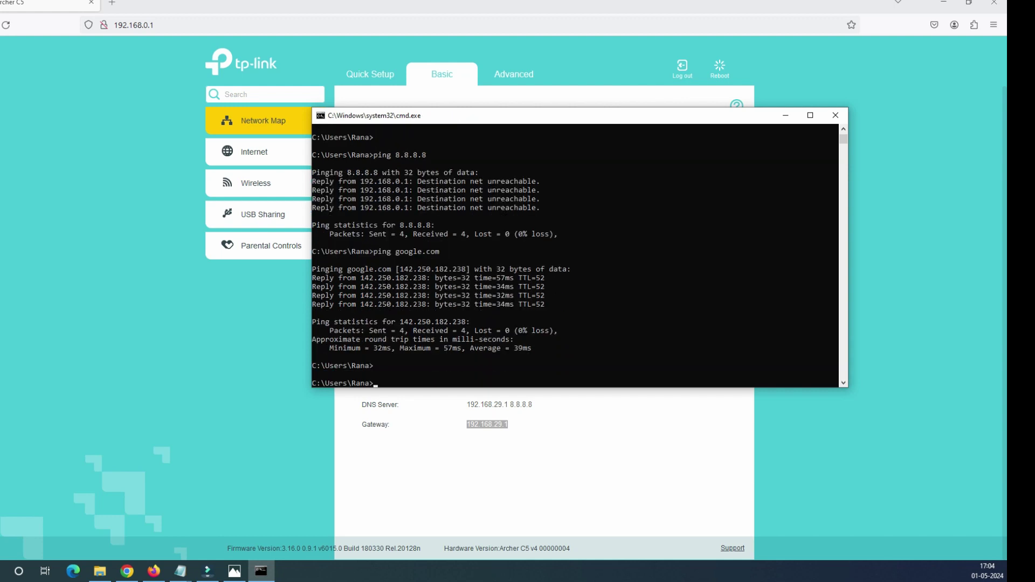
Ping 8.8.8.8 and stop the command after a few replies
text(ipconfig)
key(Up)
key(Up)
key(Return)
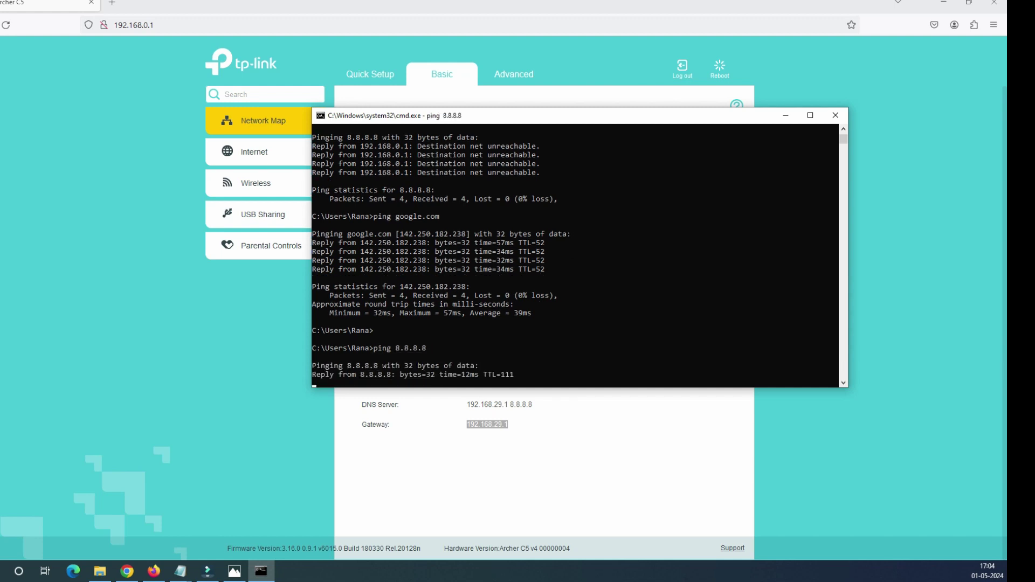
key(ctrl+c)
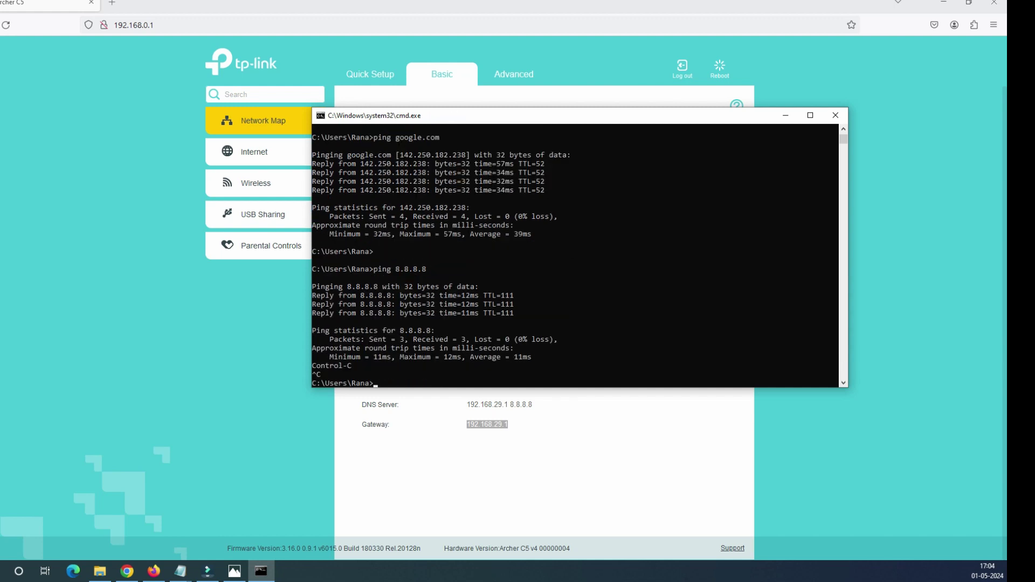
key(Return)
Search for "speedtest" in a new Firefox tab and open the Speedtest by Ookla site
click(112, 3)
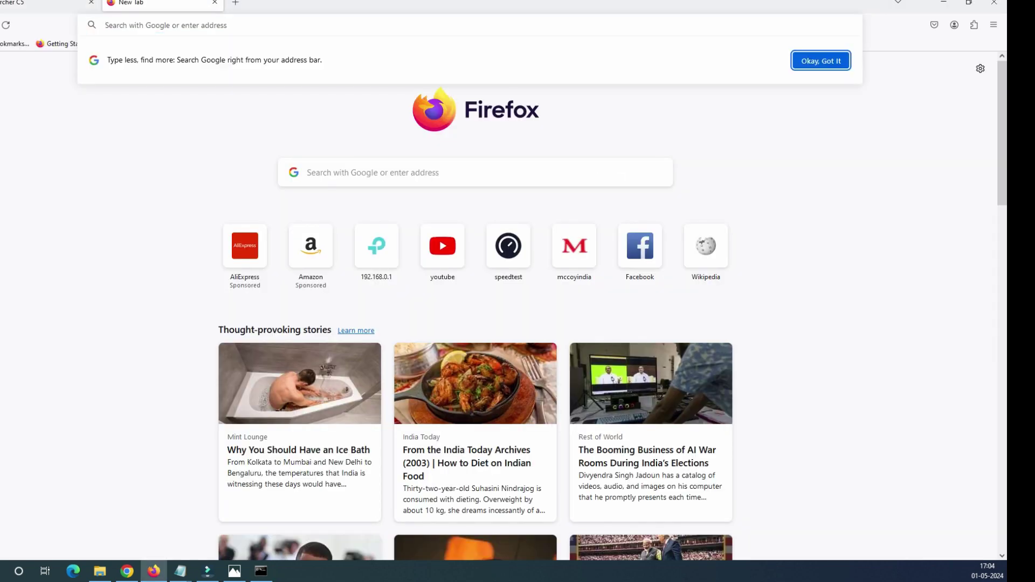
text(spee)
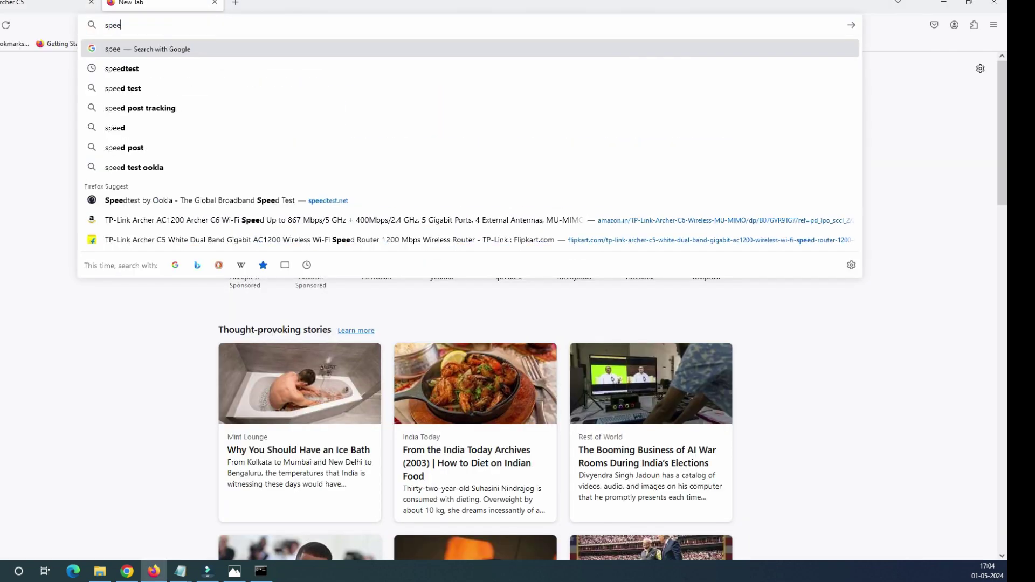
key(Down)
key(Return)
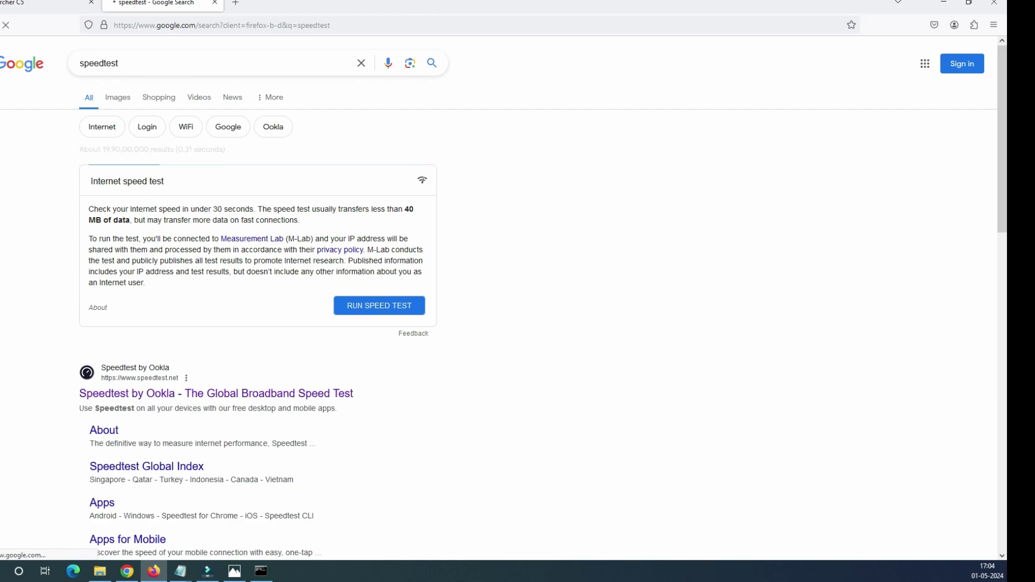
click(216, 393)
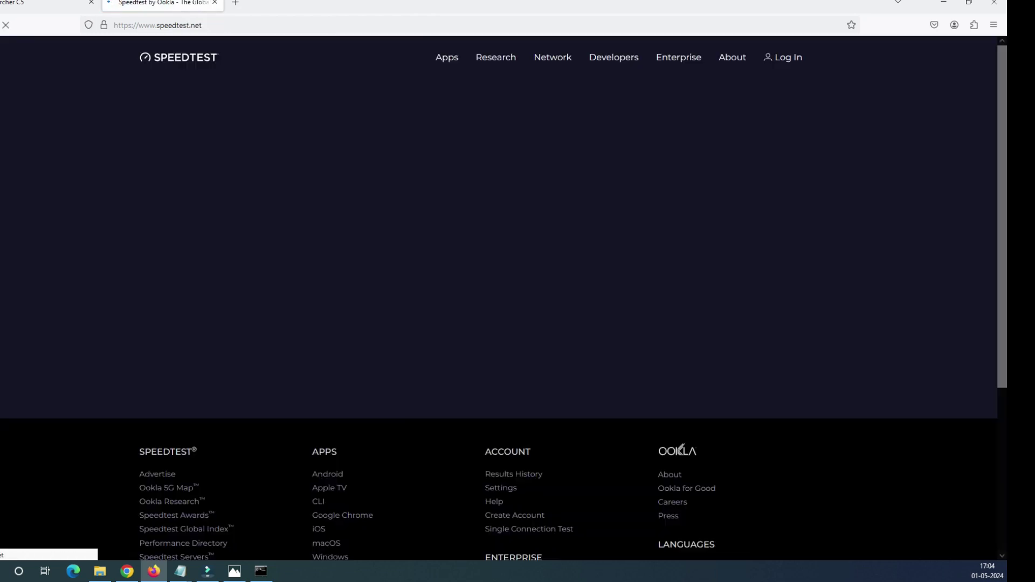
Run the internet speed test, block the site's location access, and examine the download and upload speeds
click(437, 237)
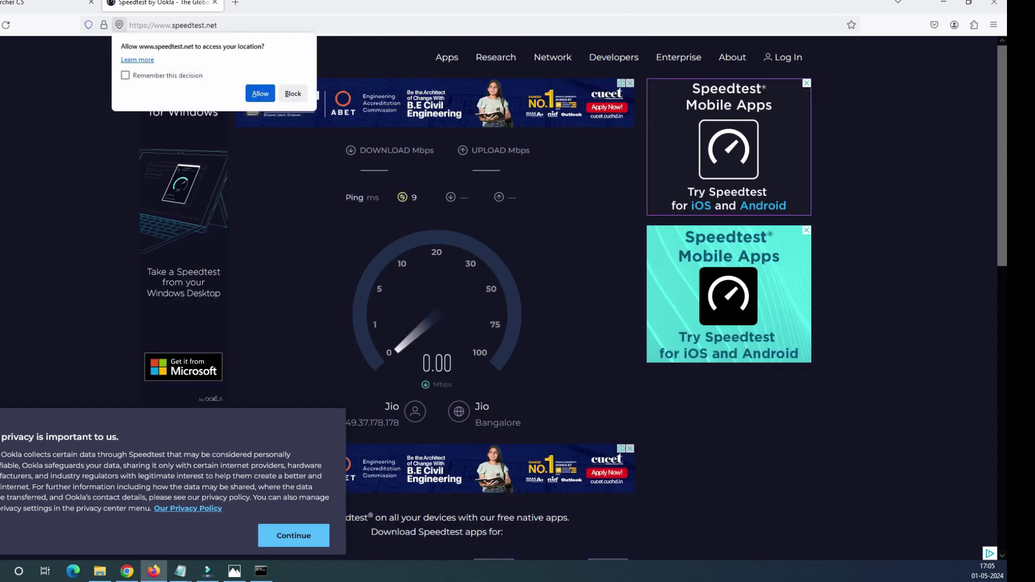
click(293, 93)
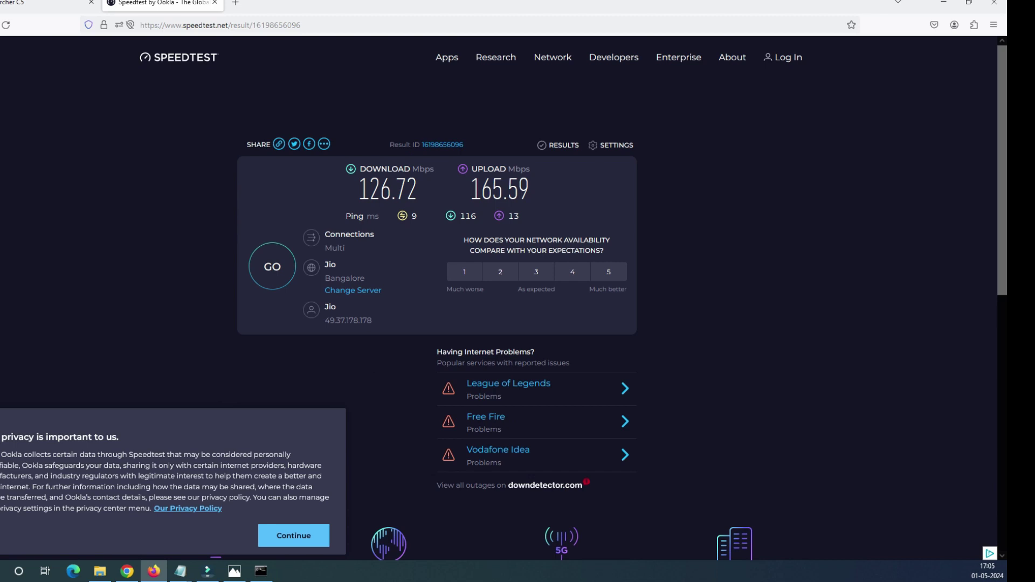
drag(531, 192, 360, 190)
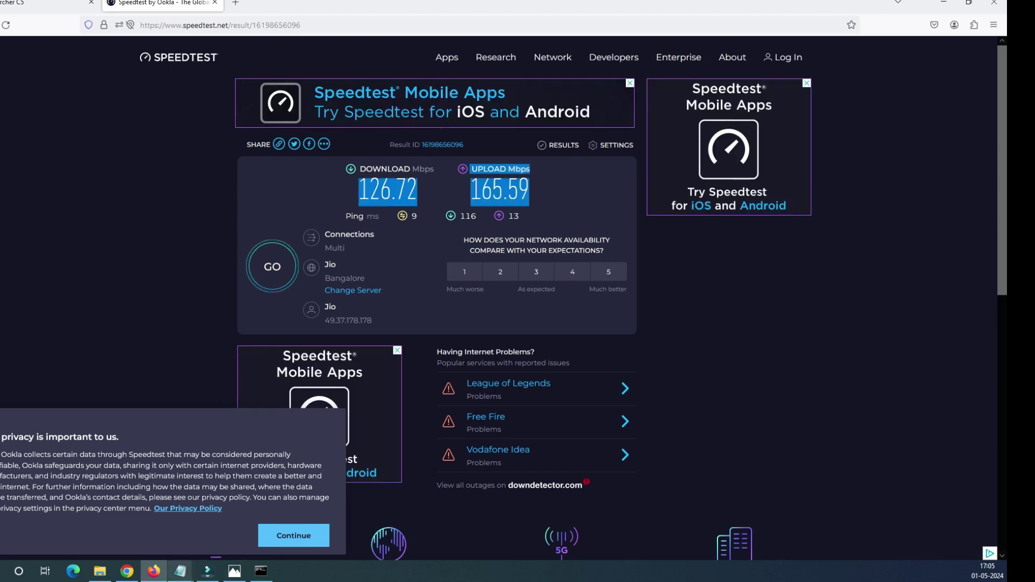
Return to the router's Network Map page in Firefox
click(180, 571)
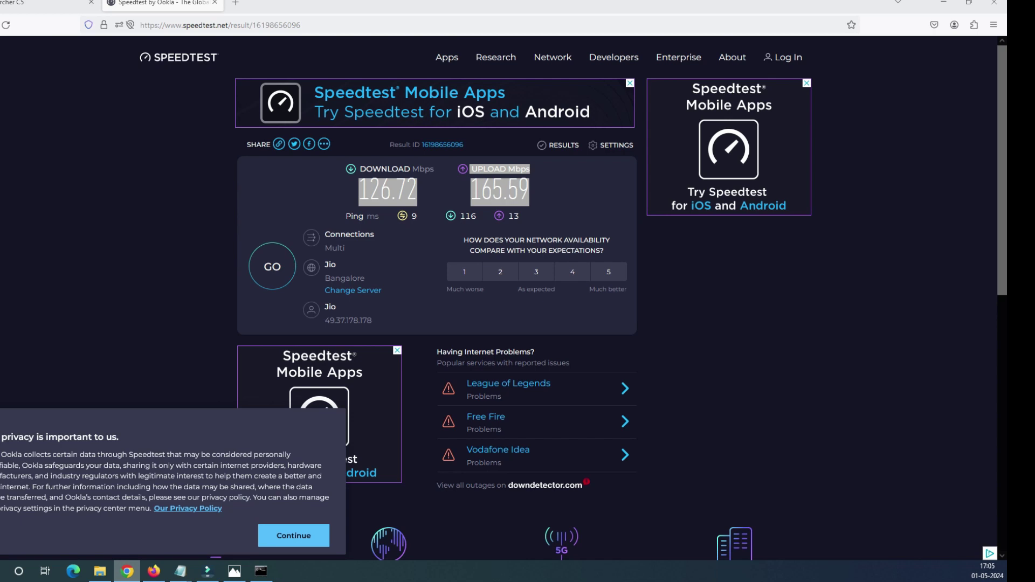
click(154, 571)
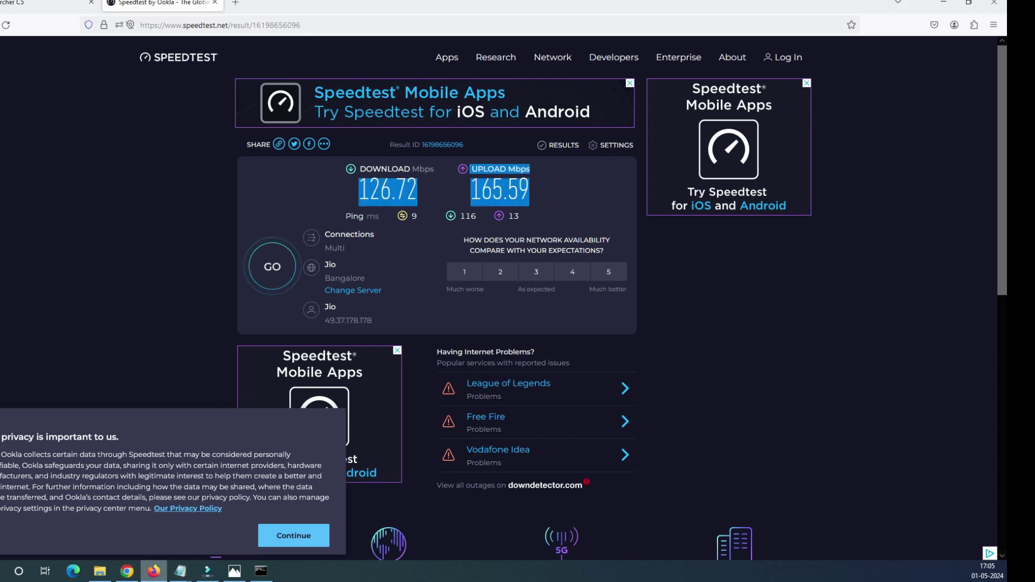
click(49, 4)
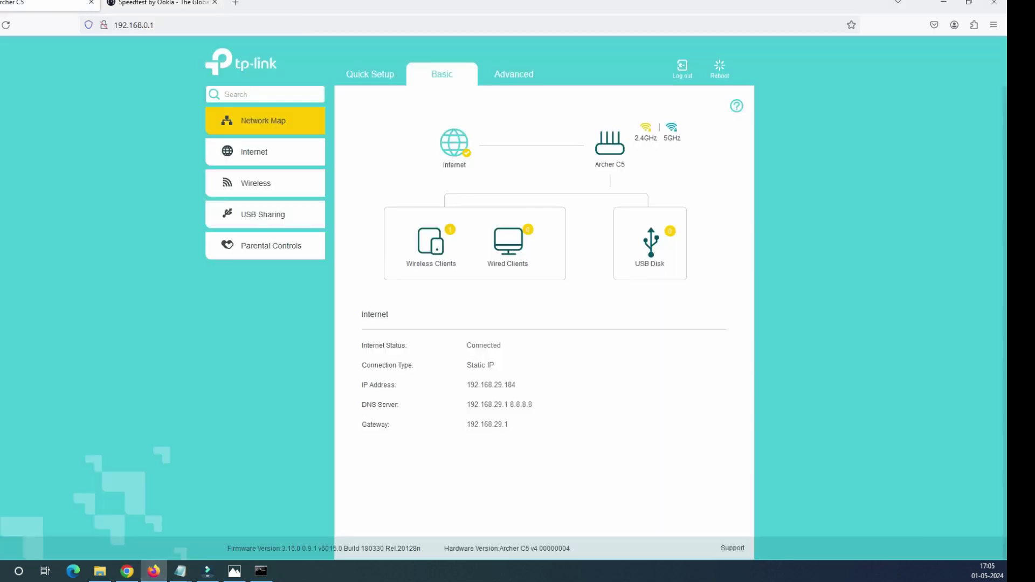